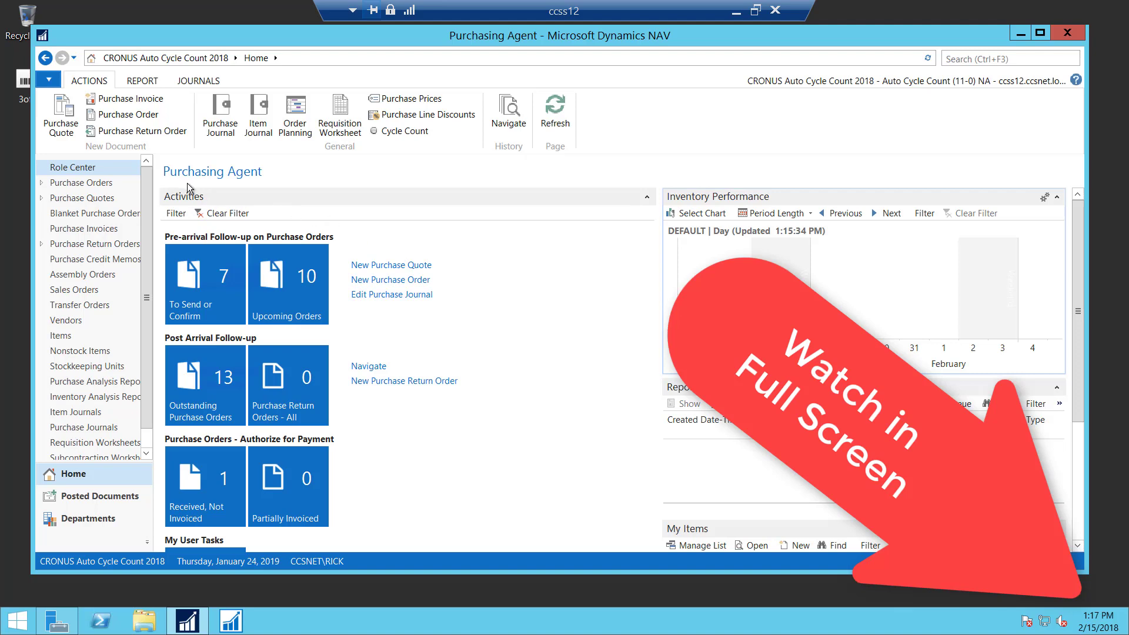
# Step: From the full Departments list, open Auto Cycle Counting under Purchasing
pyautogui.click(82, 520)
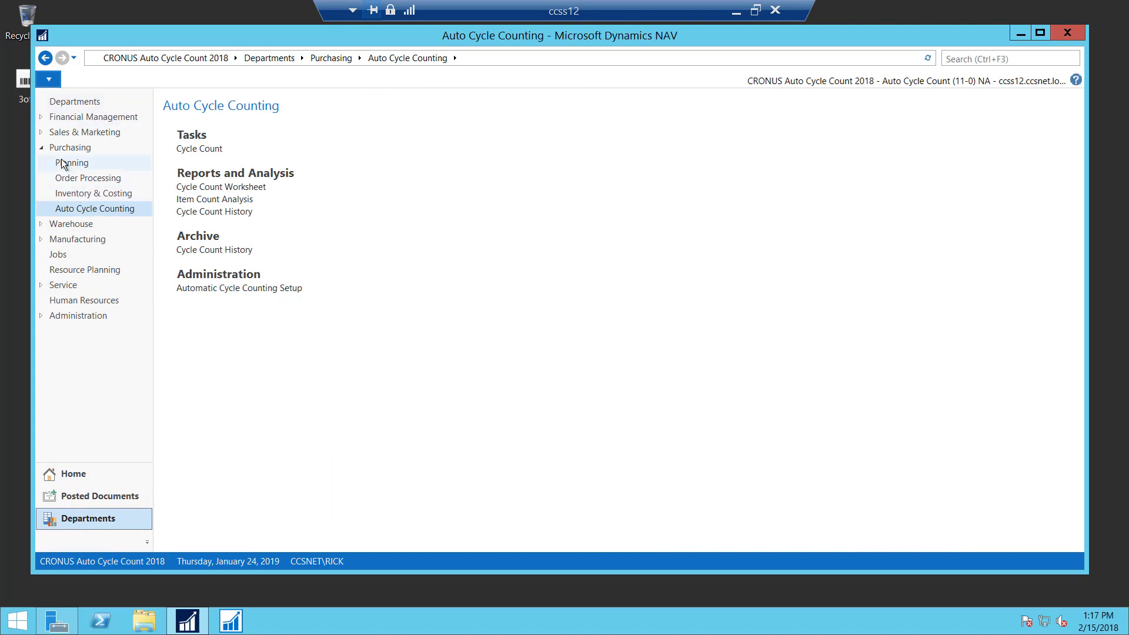
pyautogui.click(279, 57)
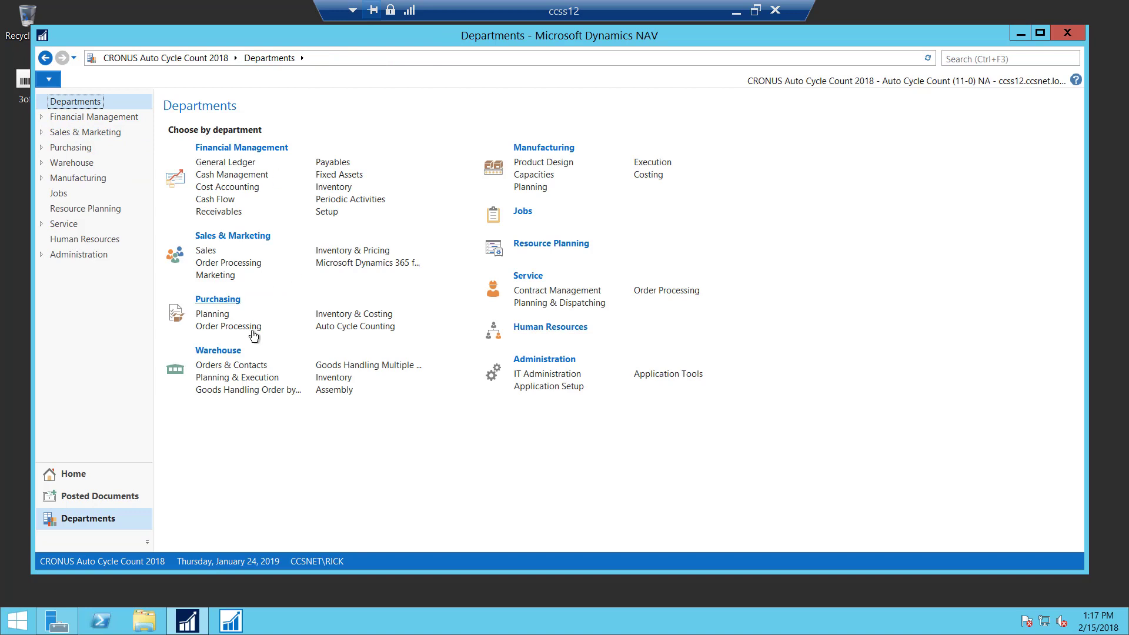
pyautogui.click(364, 327)
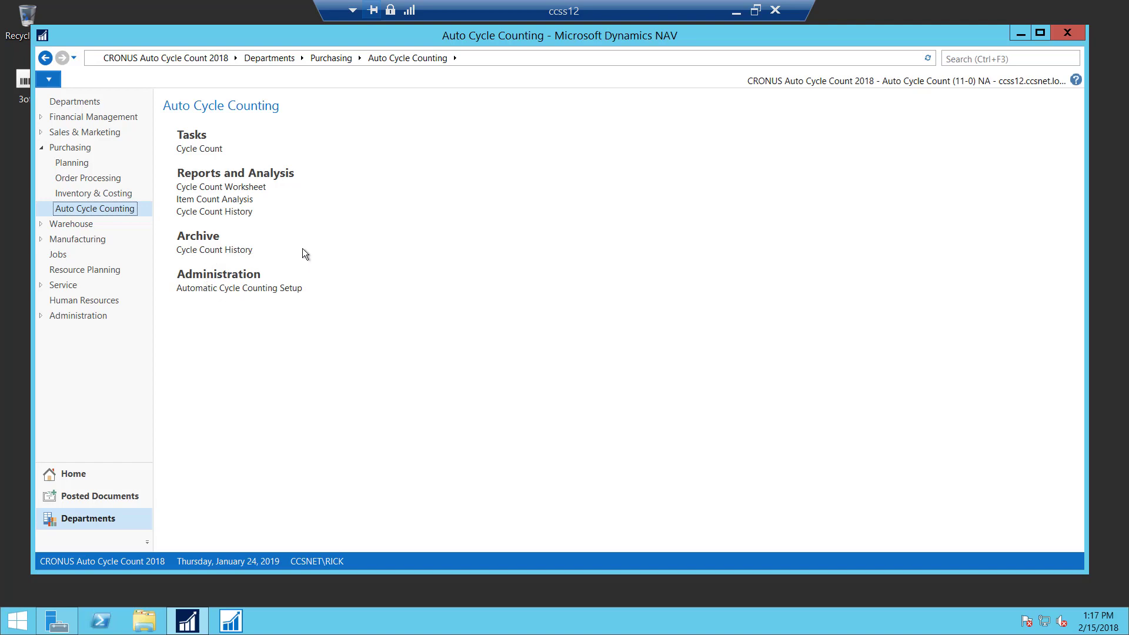
# Step: Check the Cycle Count task's options and return to the Purchasing Agent Role Center
pyautogui.rightClick(199, 154)
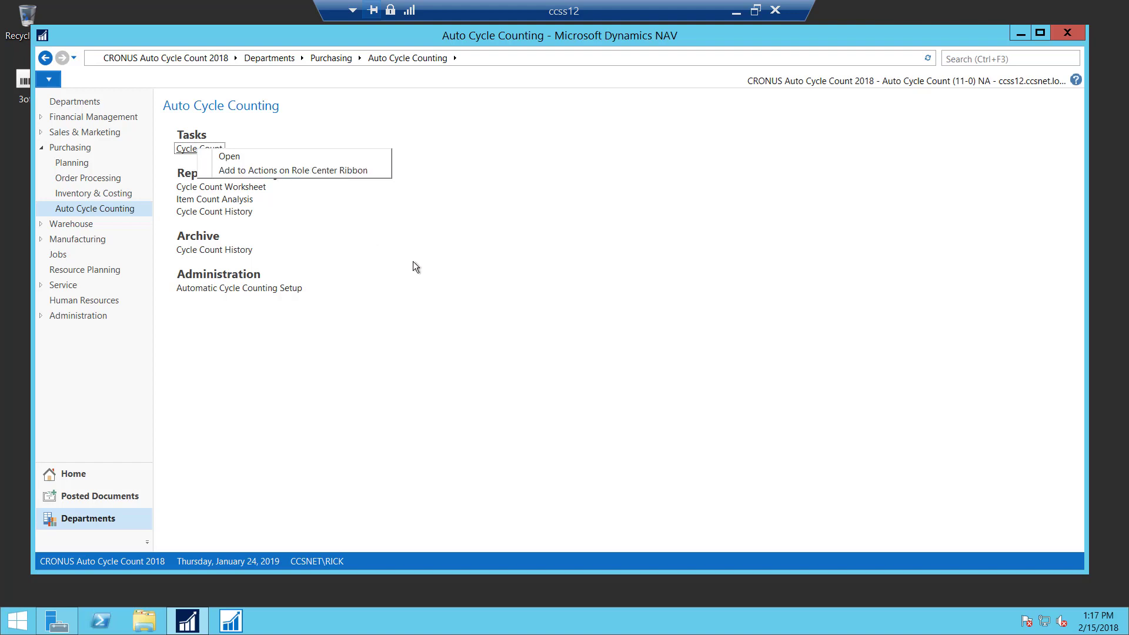
pyautogui.click(72, 474)
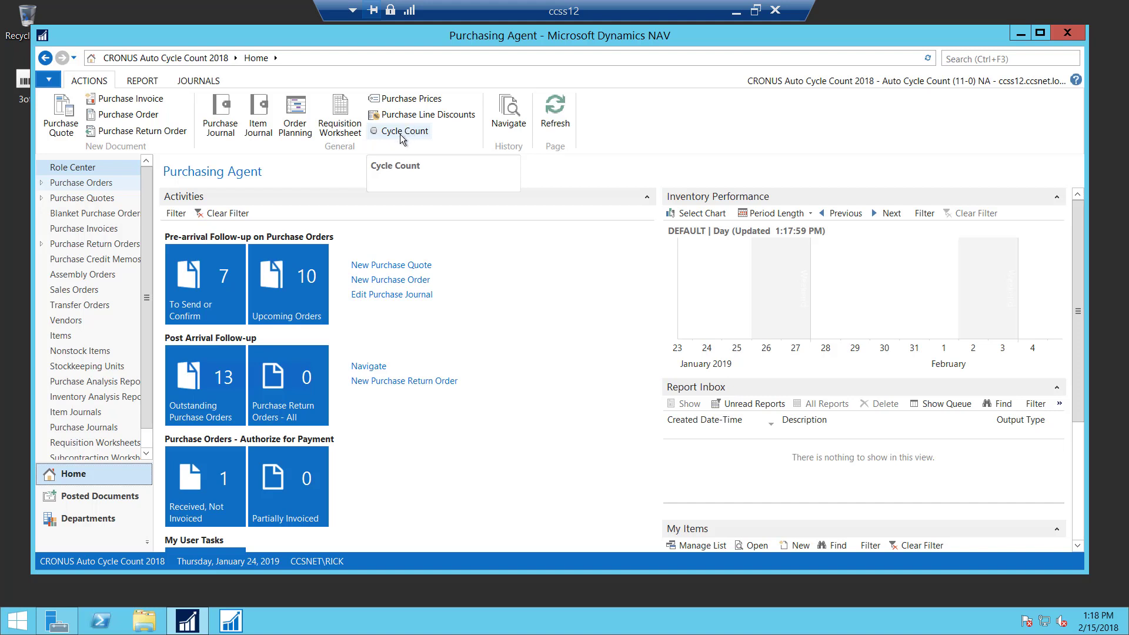
# Step: Open the DEFAULT Cycle Count journal and delete every line, leaving an empty ACC0004 line
pyautogui.click(400, 134)
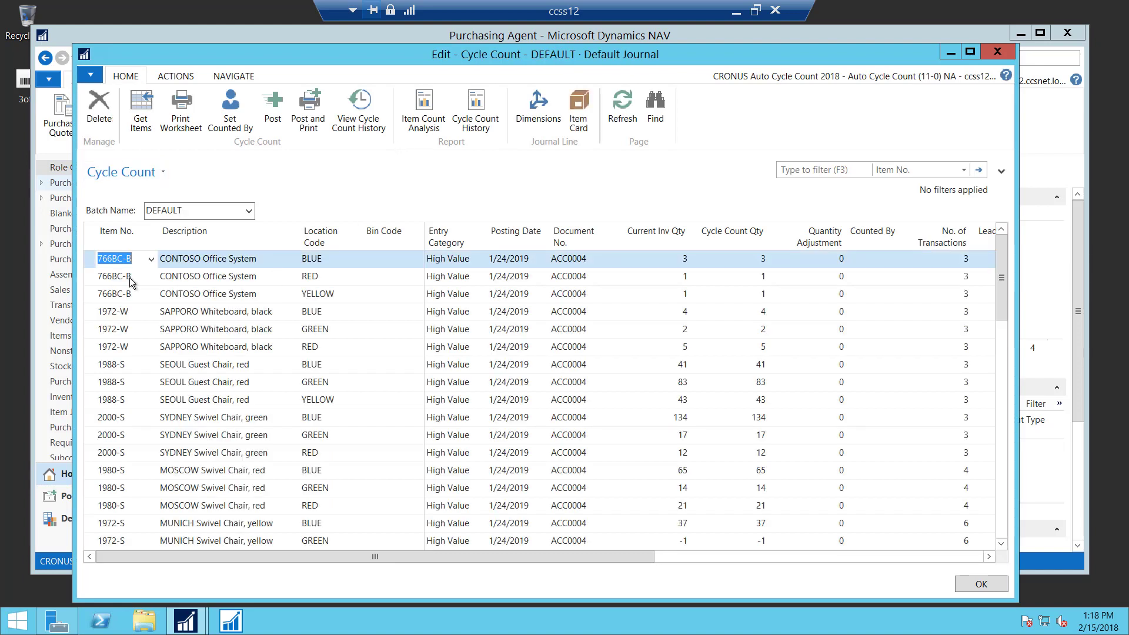
pyautogui.click(90, 233)
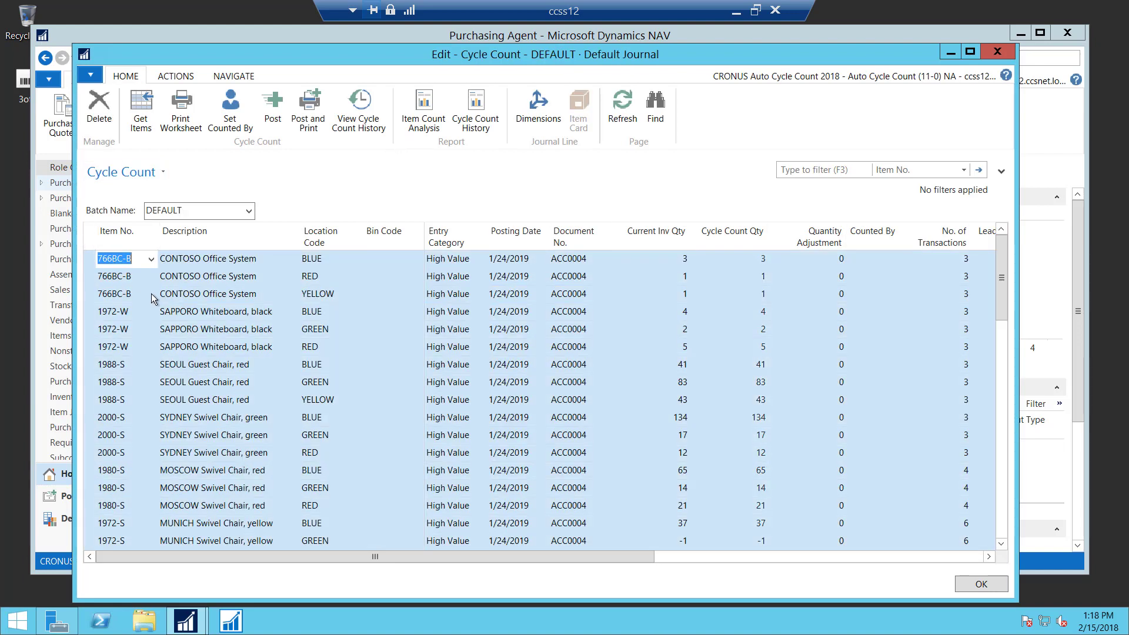
pyautogui.rightClick(192, 350)
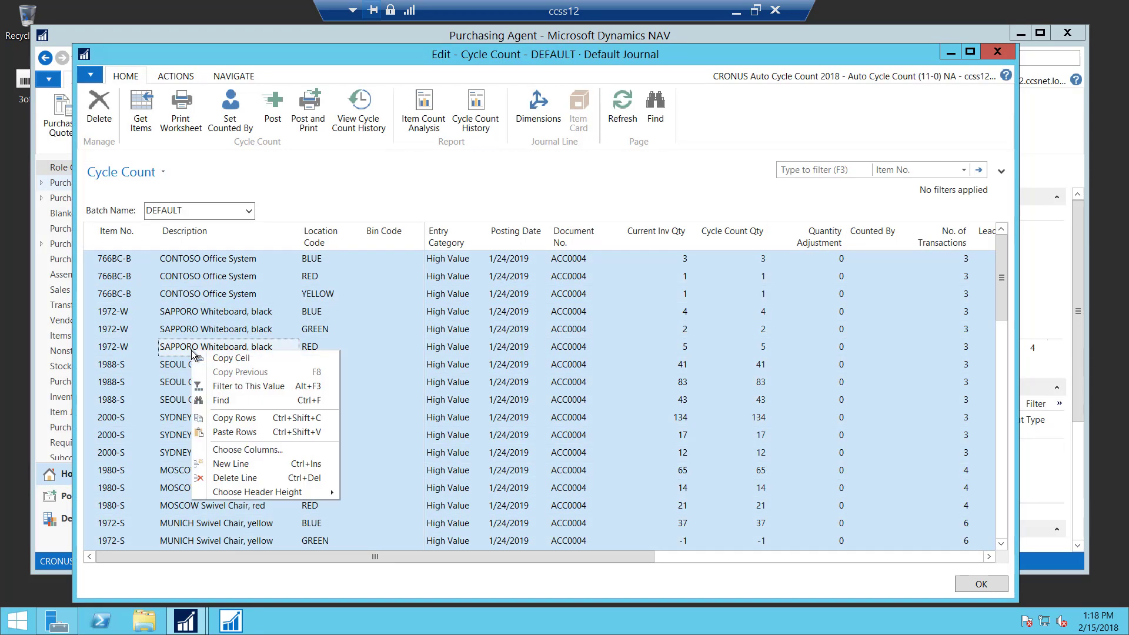
pyautogui.click(229, 479)
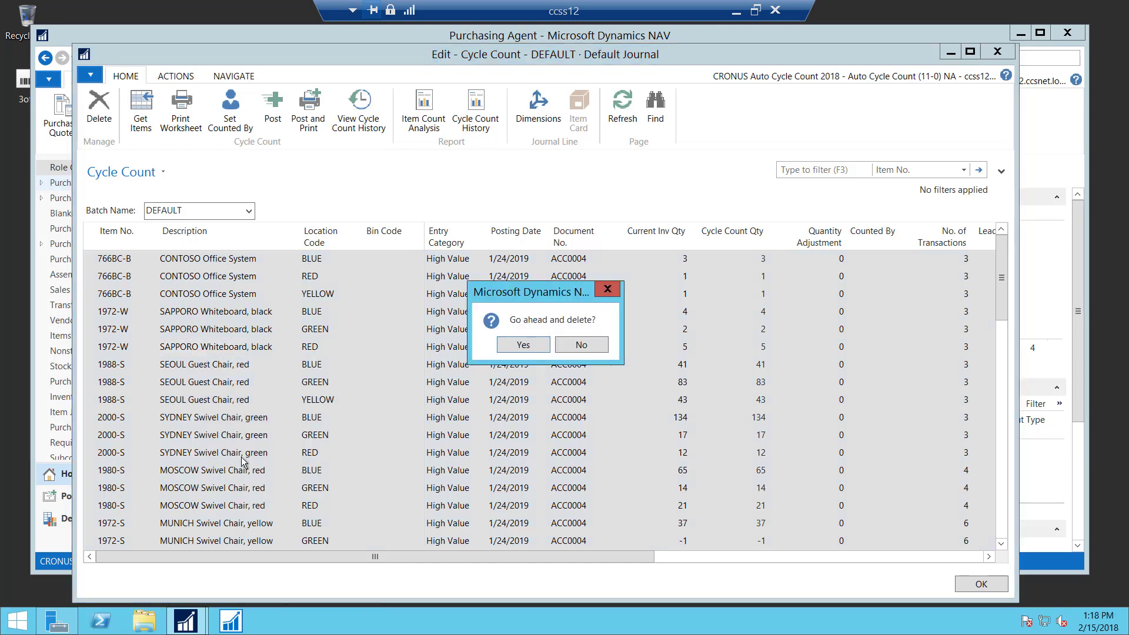
pyautogui.click(529, 344)
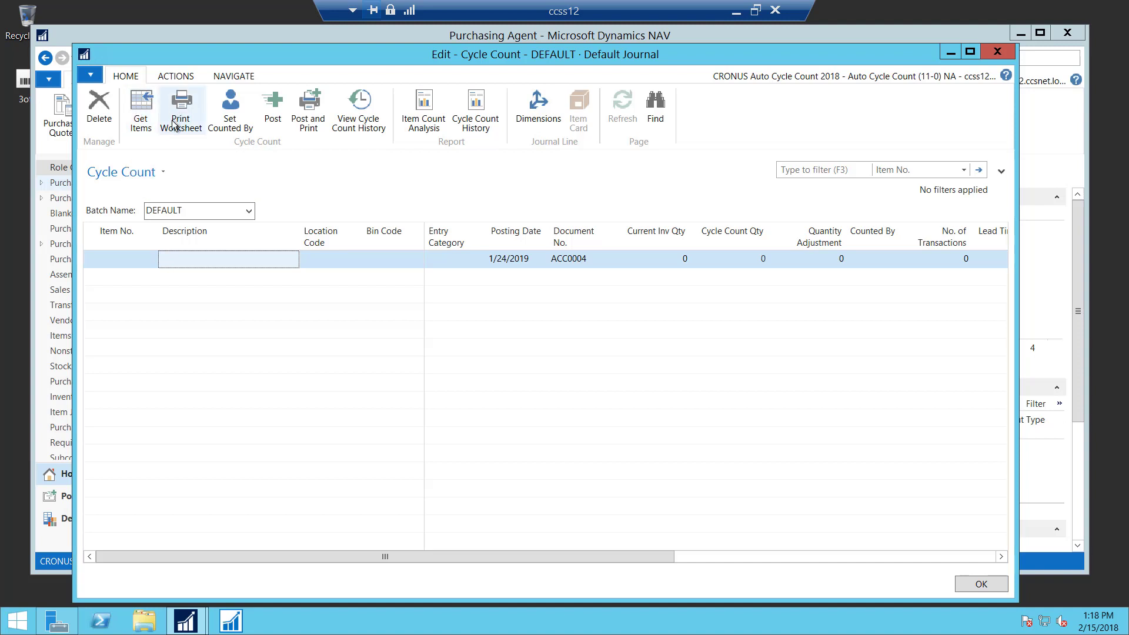
# Step: Launch Get Items and review Days Between Recount and Past Trans. Days to Include in the setup
pyautogui.click(142, 106)
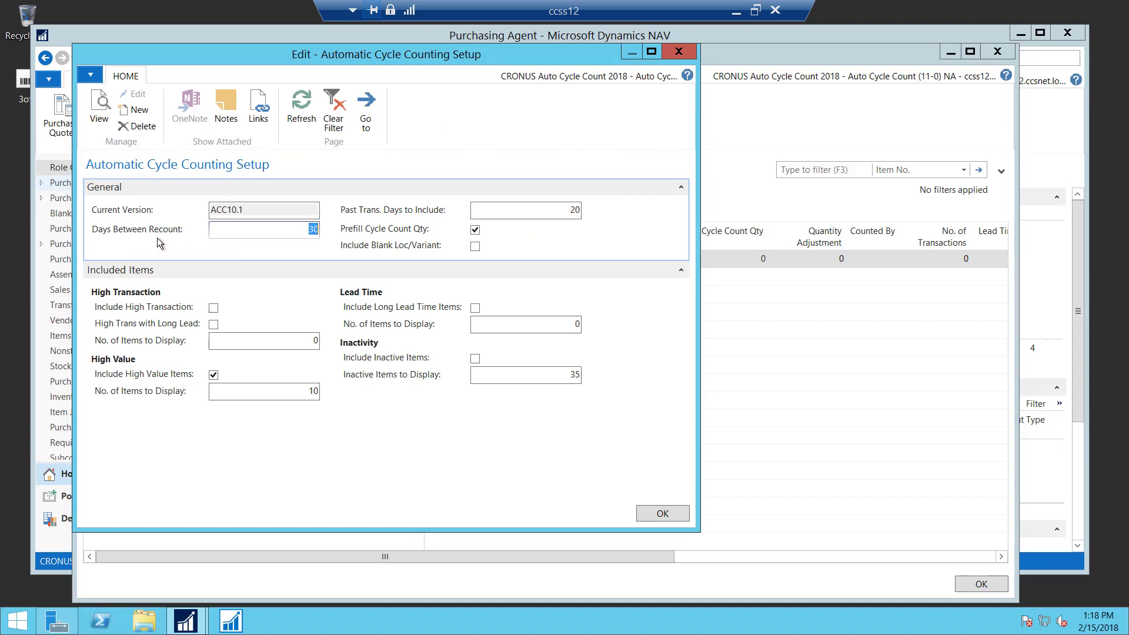
pyautogui.click(249, 232)
pyautogui.click(547, 210)
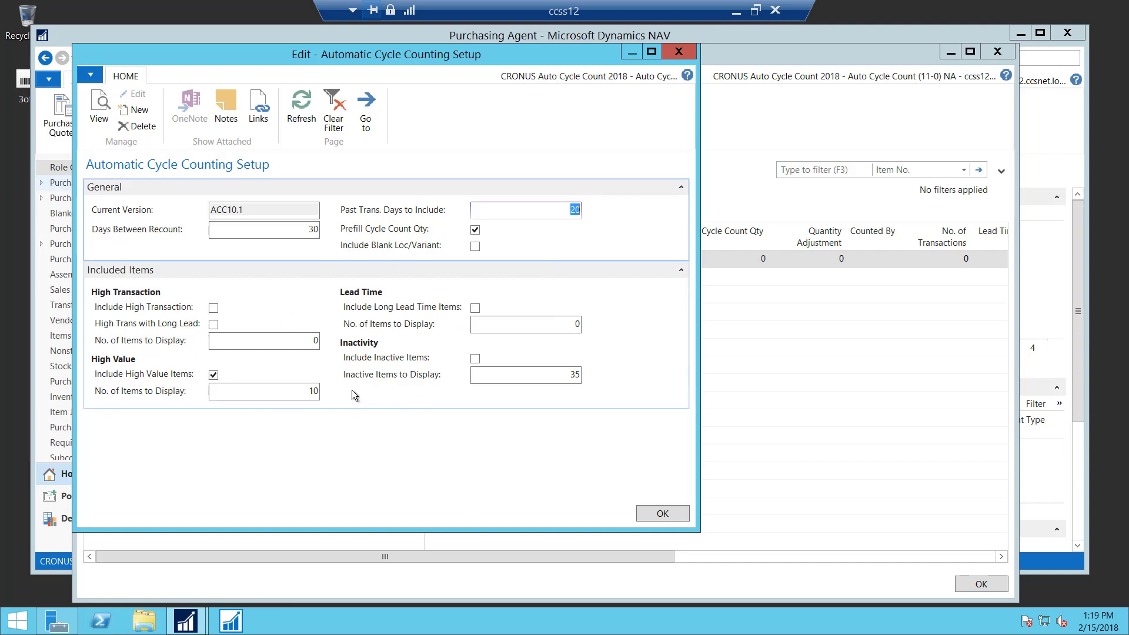
pyautogui.moveTo(134, 315)
pyautogui.click(214, 308)
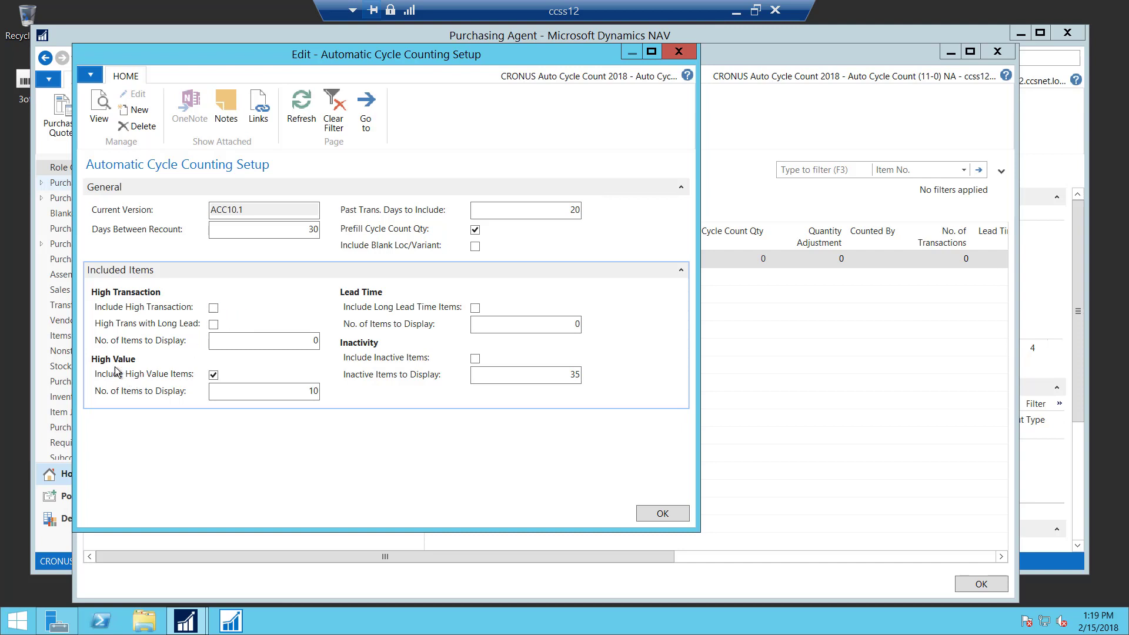
pyautogui.moveTo(102, 371)
# Step: Include long lead time items and set the Lead Time number of items to 10
pyautogui.click(242, 390)
pyautogui.moveTo(359, 310)
pyautogui.click(475, 308)
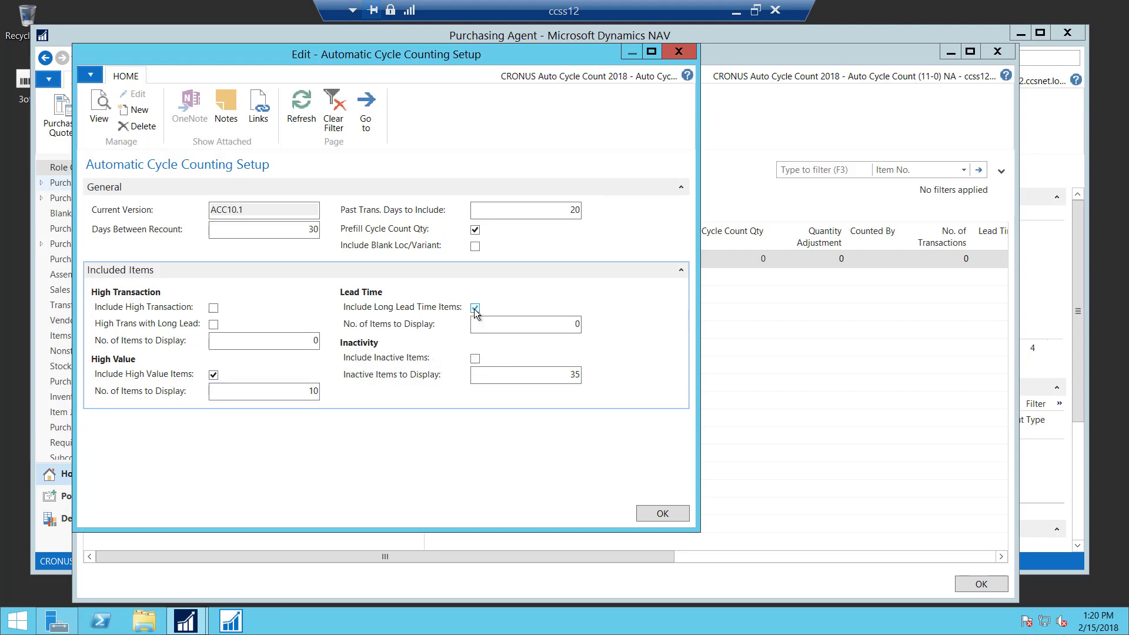
pyautogui.click(530, 328)
pyautogui.moveTo(530, 328); pyautogui.dragTo(596, 323)
pyautogui.press('Tab')
pyautogui.doubleClick(560, 324)
pyautogui.write('10')
pyautogui.press('Tab')
# Step: Turn long lead time items back off, toggle inactive items, and select the High Value count of 10
pyautogui.click(475, 308)
pyautogui.click(475, 308)
pyautogui.click(475, 359)
pyautogui.moveTo(105, 370)
pyautogui.click(284, 394)
# Step: Accept the cycle counting setup and Get Cycle Count Items to generate the ACC0004 journal lines
pyautogui.click(660, 514)
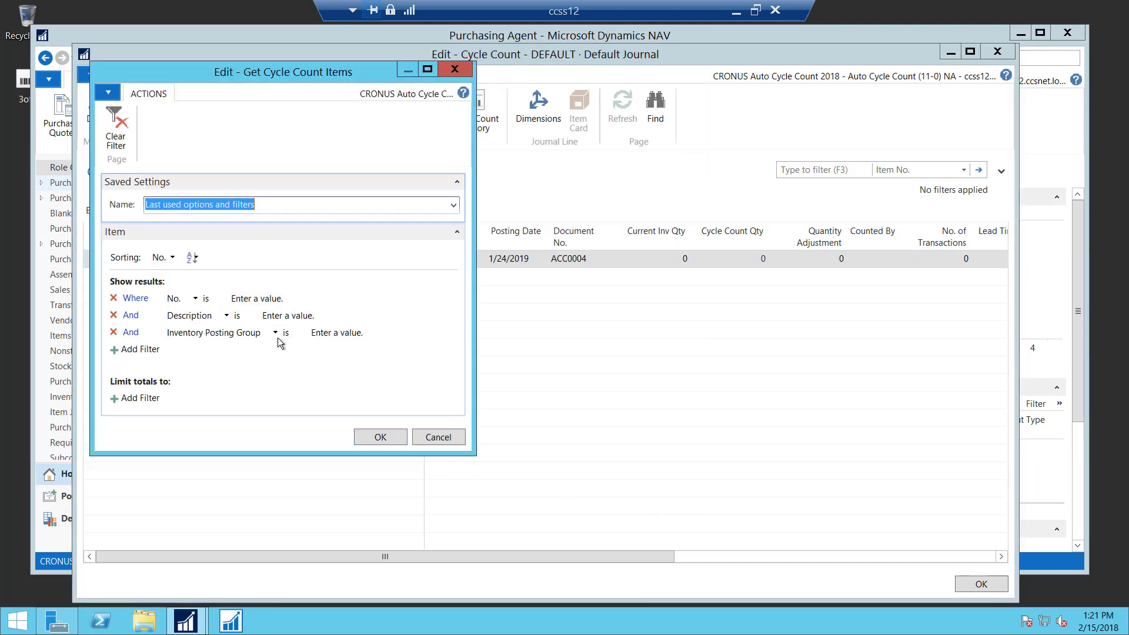
pyautogui.click(389, 437)
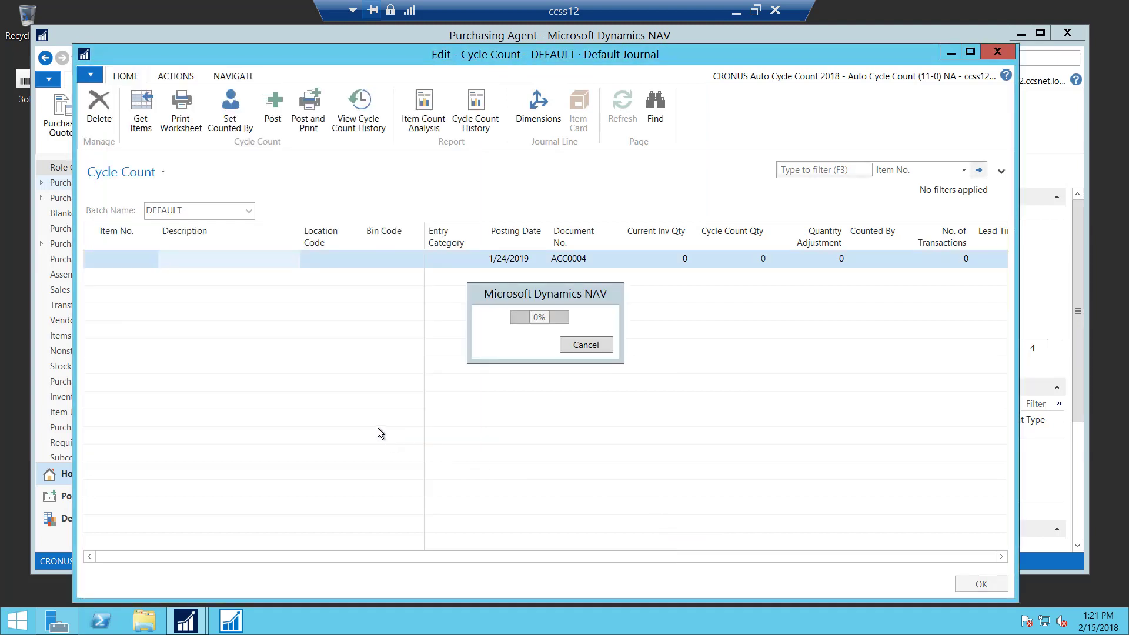
pyautogui.click(470, 352)
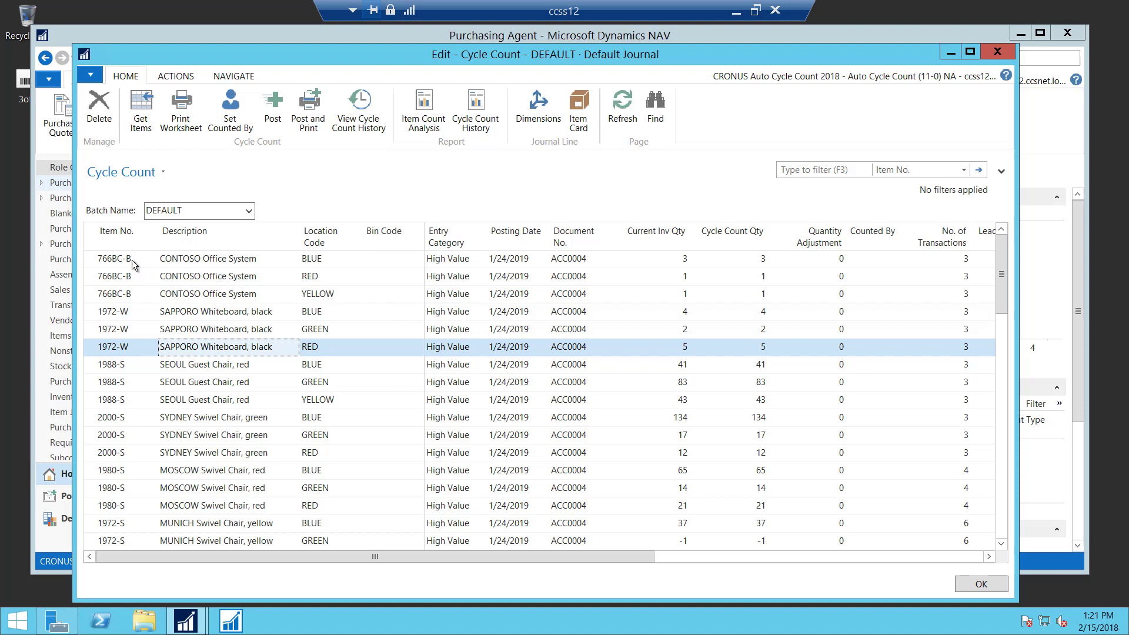
# Step: Review the generated lines, including CONTOSO RED, CONTOSO YELLOW and 1972-W BLUE
pyautogui.click(188, 263)
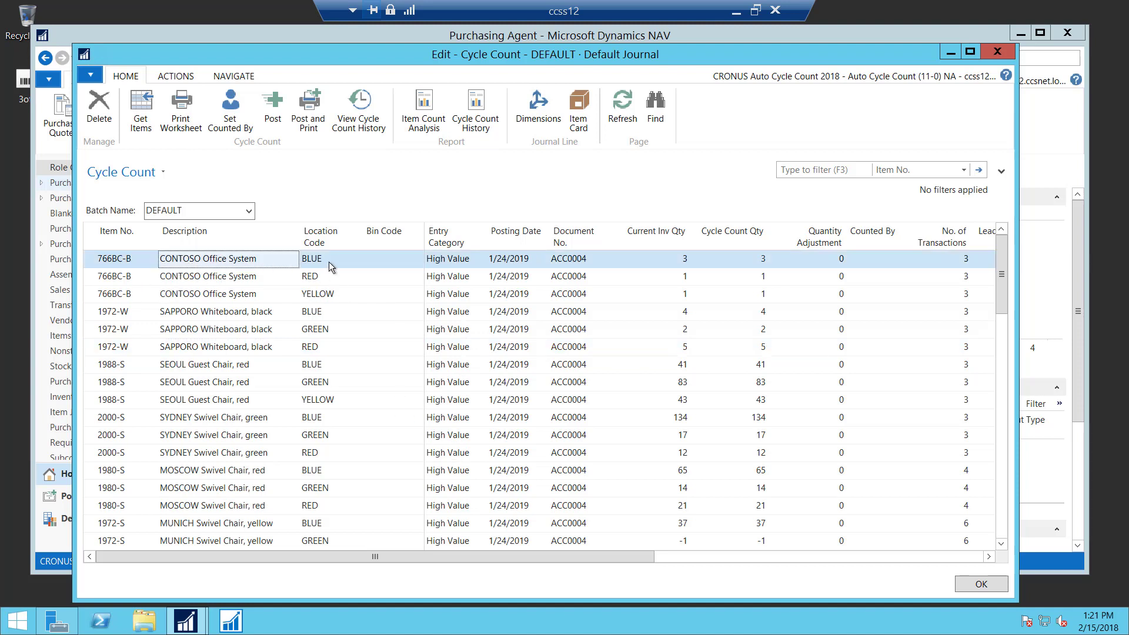
pyautogui.click(324, 280)
pyautogui.click(326, 295)
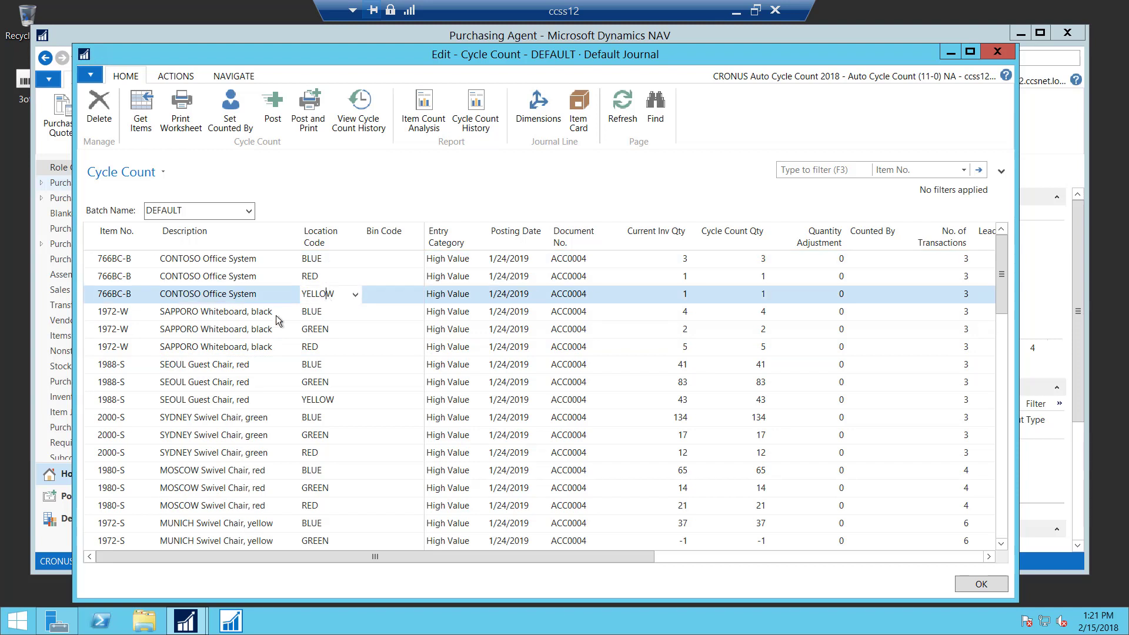
pyautogui.click(163, 317)
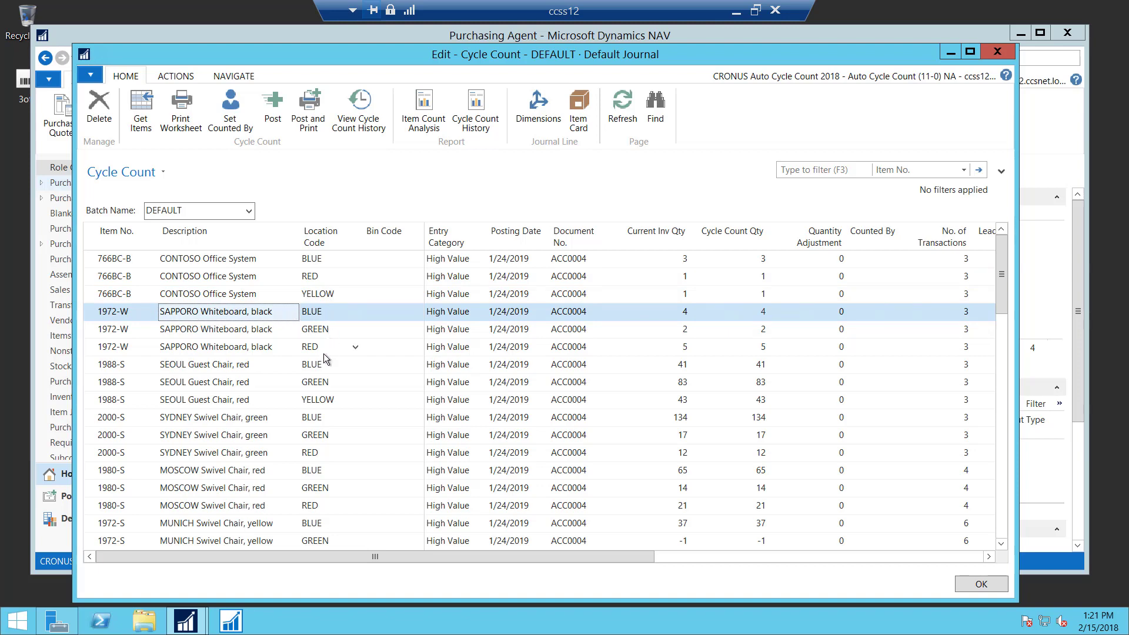
pyautogui.scroll(-4, 183, 388)
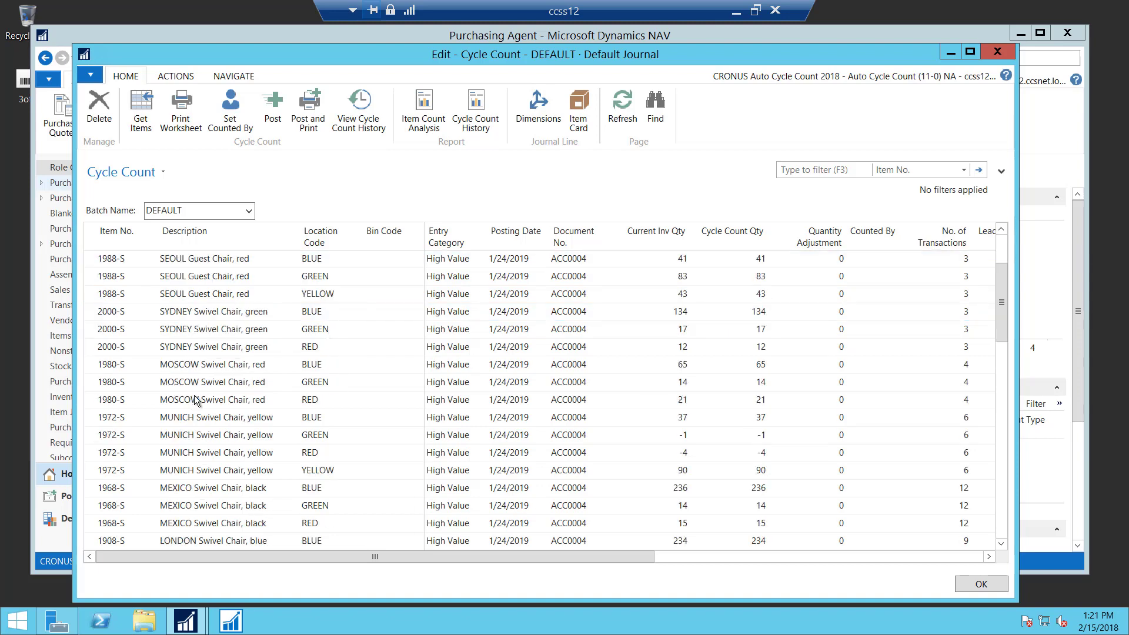
pyautogui.scroll(-1, 212, 381)
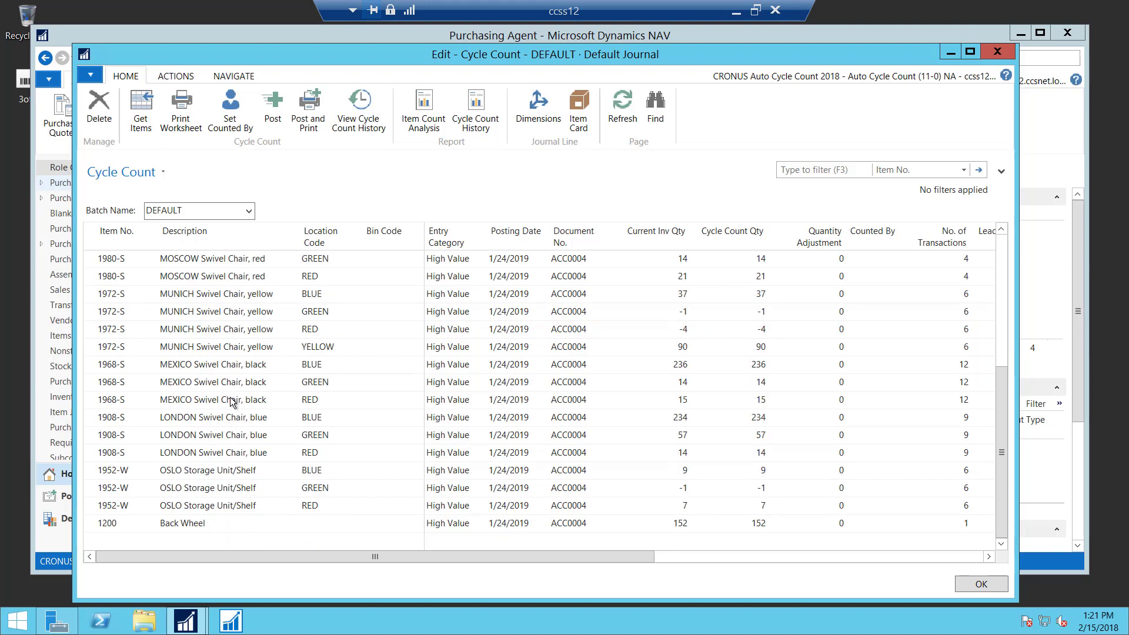
pyautogui.scroll(5, 231, 397)
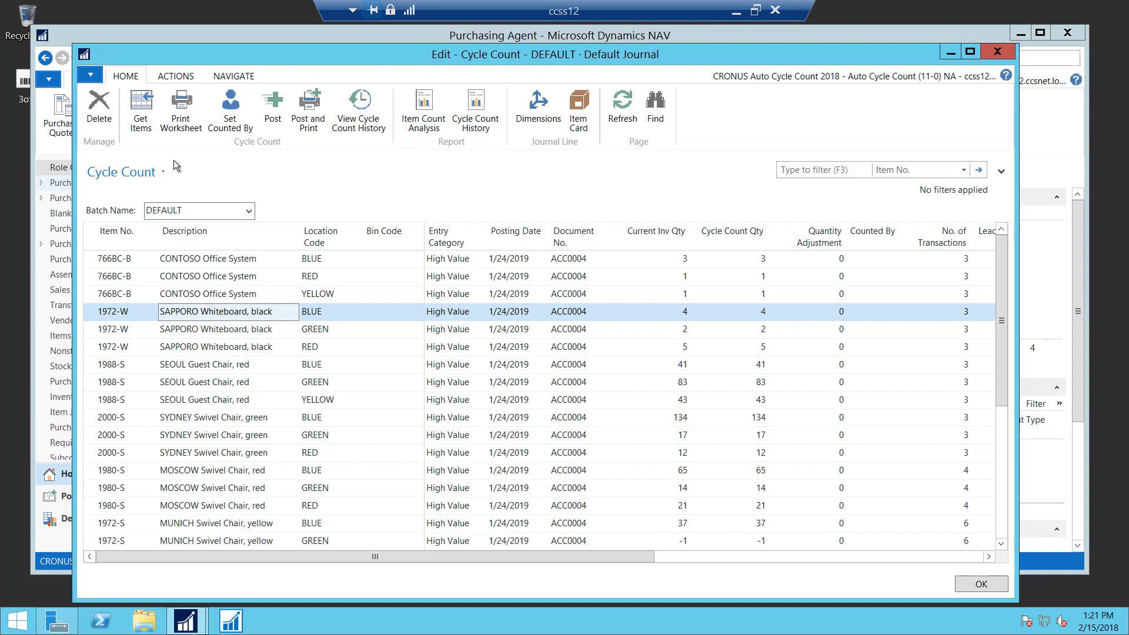
# Step: Preview the Cycle Count Worksheet report, close it, and return to the first CONTOSO line
pyautogui.click(179, 104)
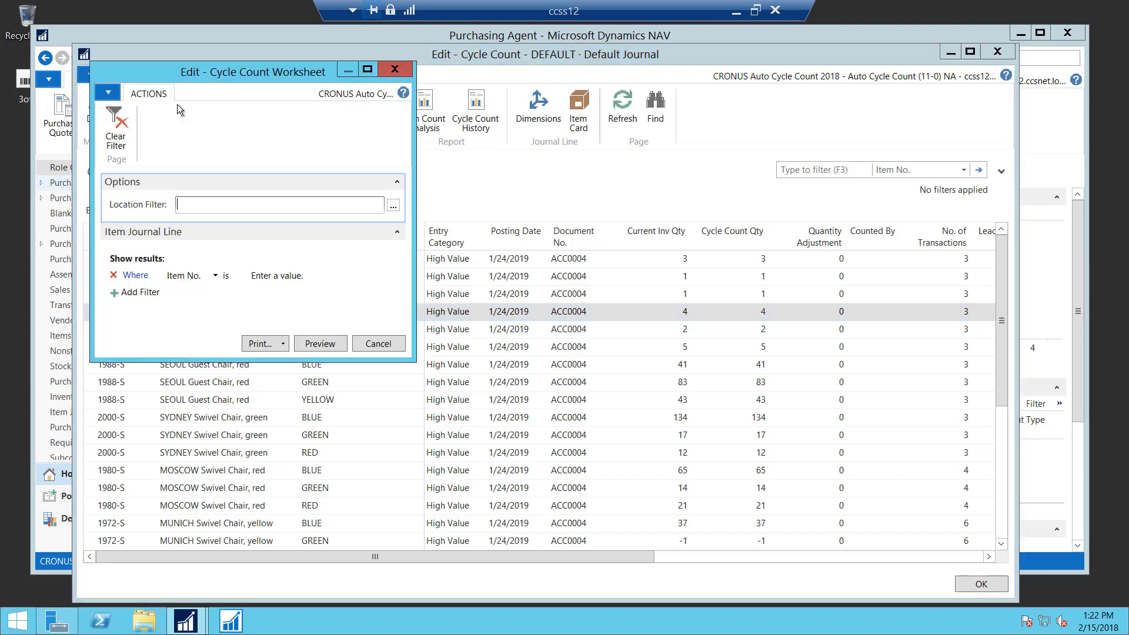
pyautogui.click(321, 344)
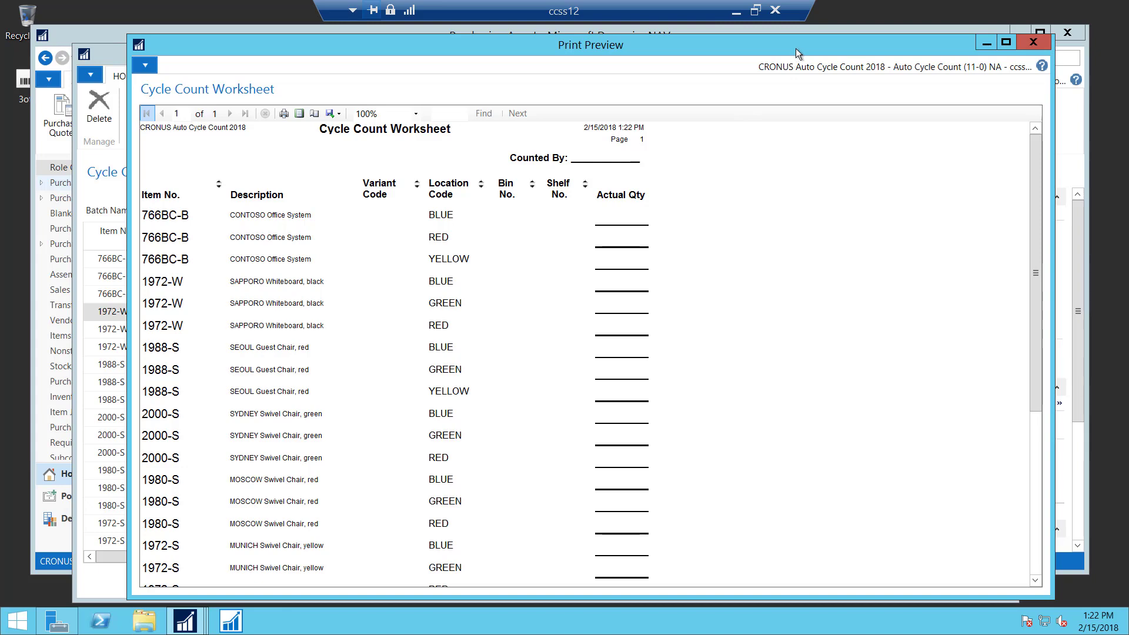
pyautogui.click(1034, 41)
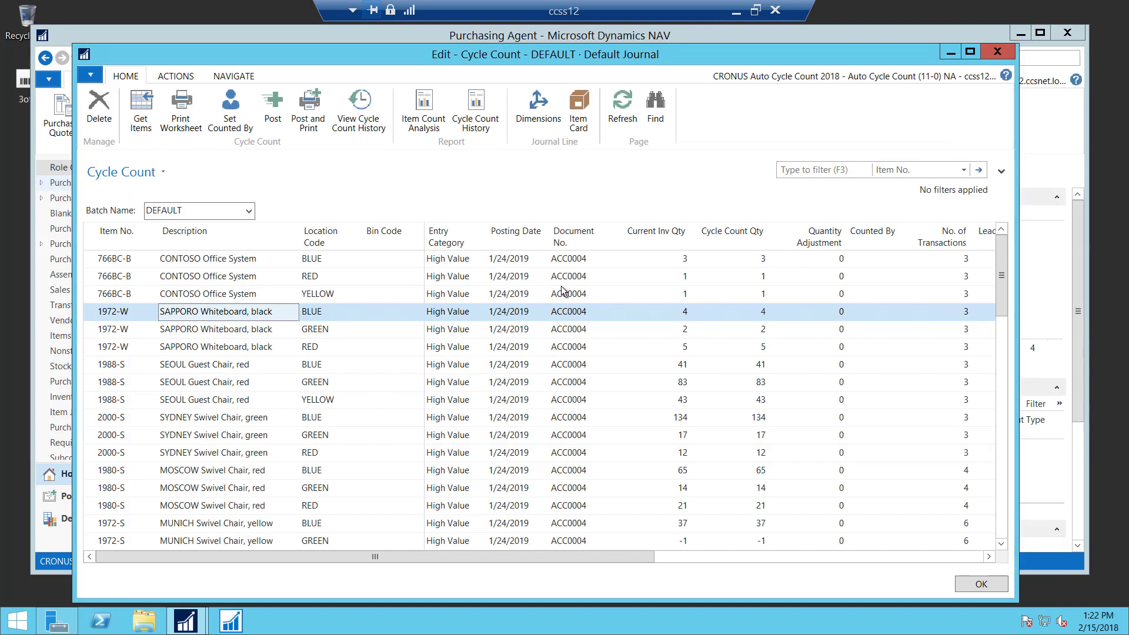
pyautogui.click(569, 257)
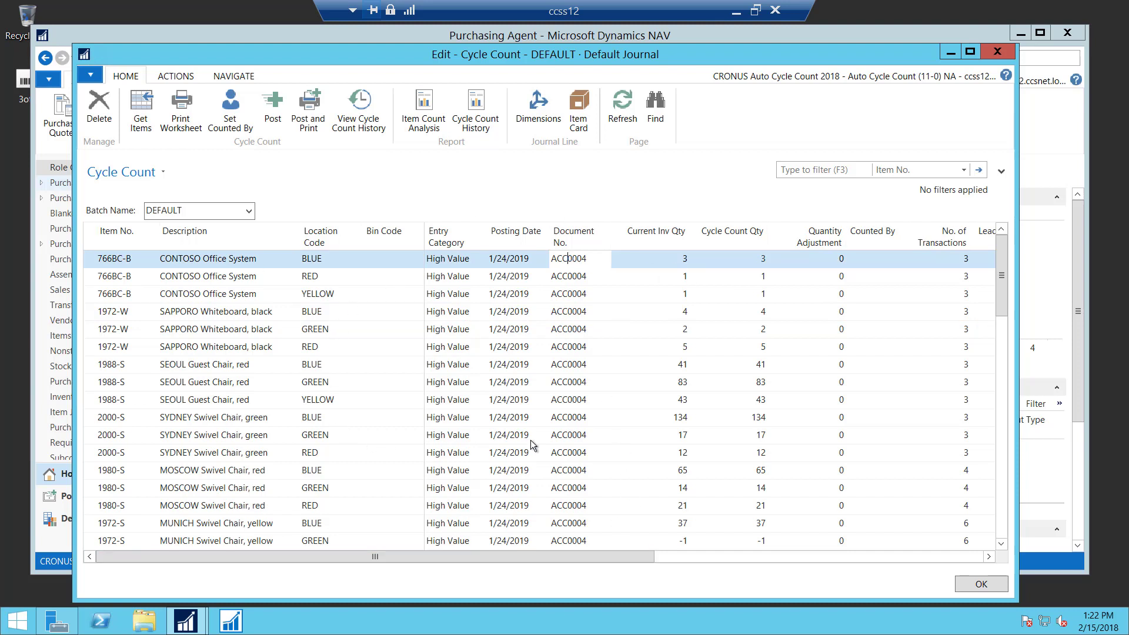
pyautogui.click(755, 259)
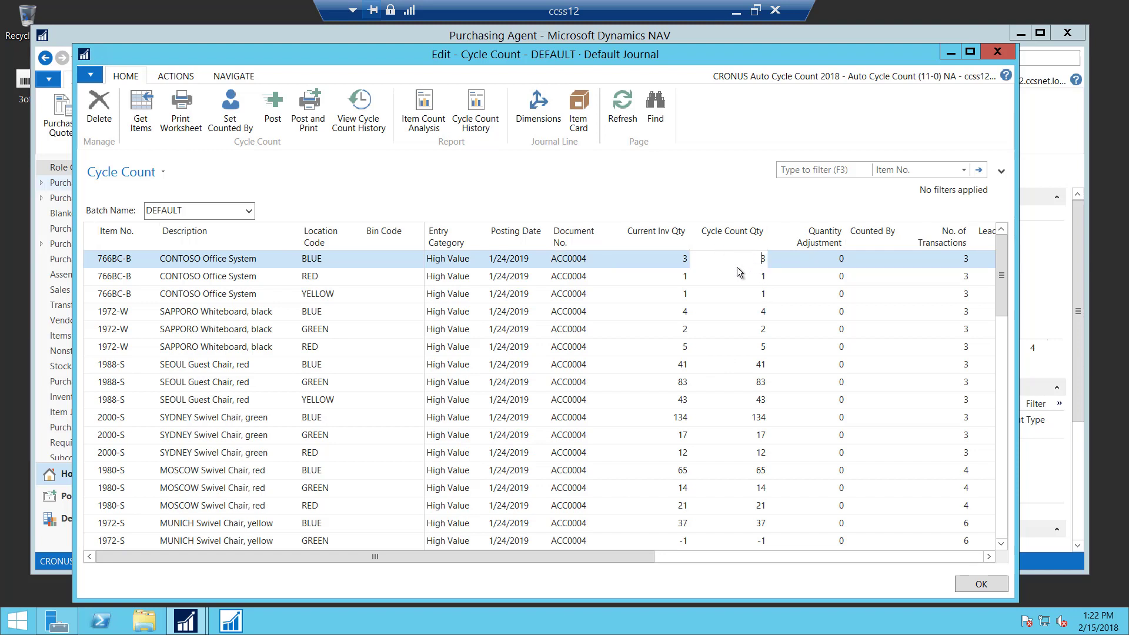
pyautogui.press('Down')
pyautogui.press('Down')
pyautogui.press('Down')
pyautogui.press('Down')
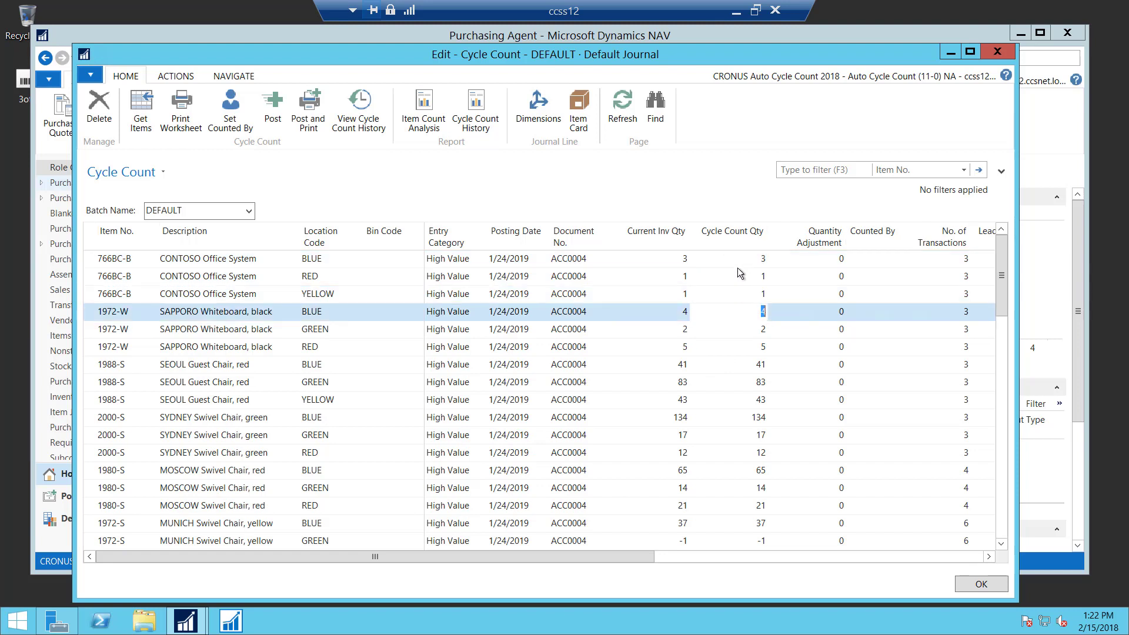
pyautogui.press('Up')
pyautogui.press('Up')
pyautogui.press('Up')
pyautogui.press('Up')
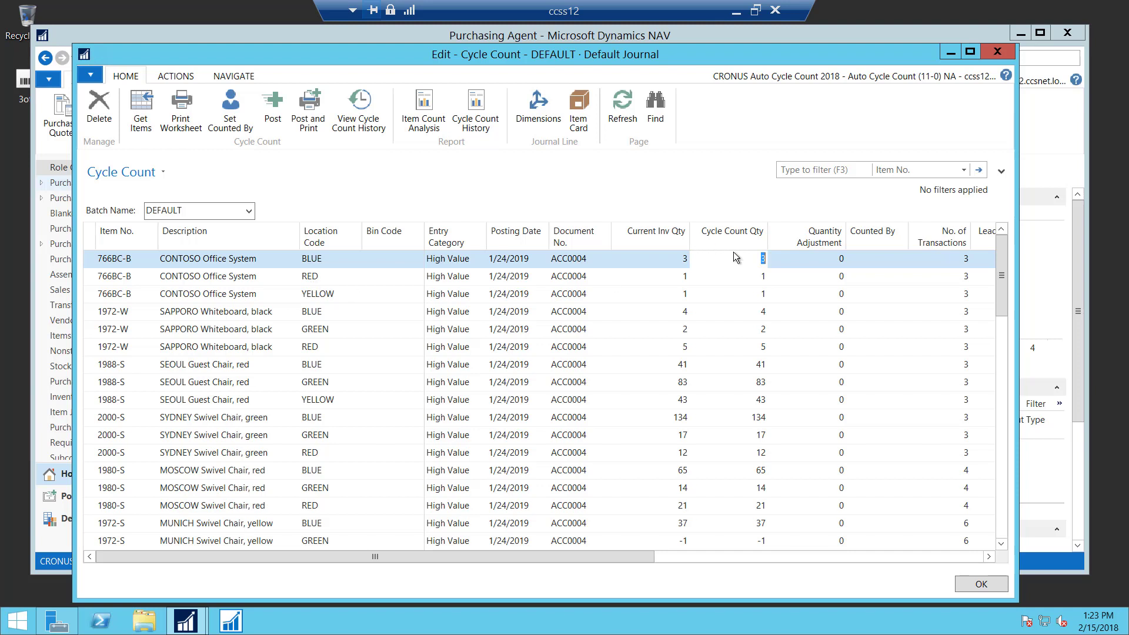
pyautogui.click(744, 284)
pyautogui.click(745, 294)
pyautogui.click(747, 313)
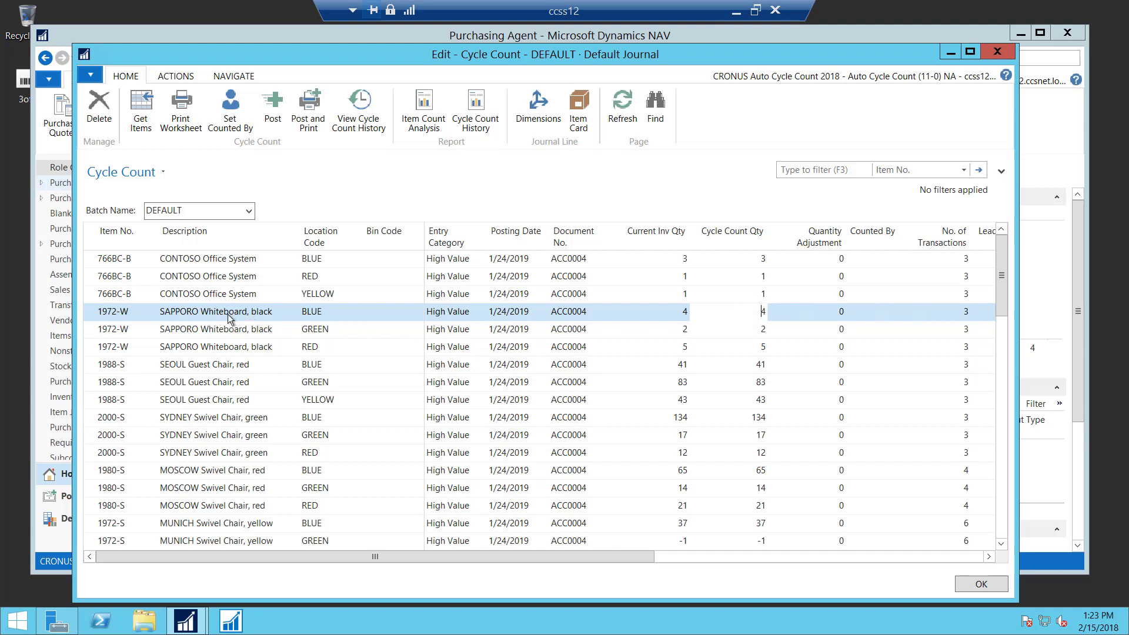
# Step: Enter counted quantities of 3 for 1972-W BLUE and 80 for 1988-S GREEN
pyautogui.moveTo(713, 317); pyautogui.dragTo(786, 313)
pyautogui.write('3')
pyautogui.click(785, 312)
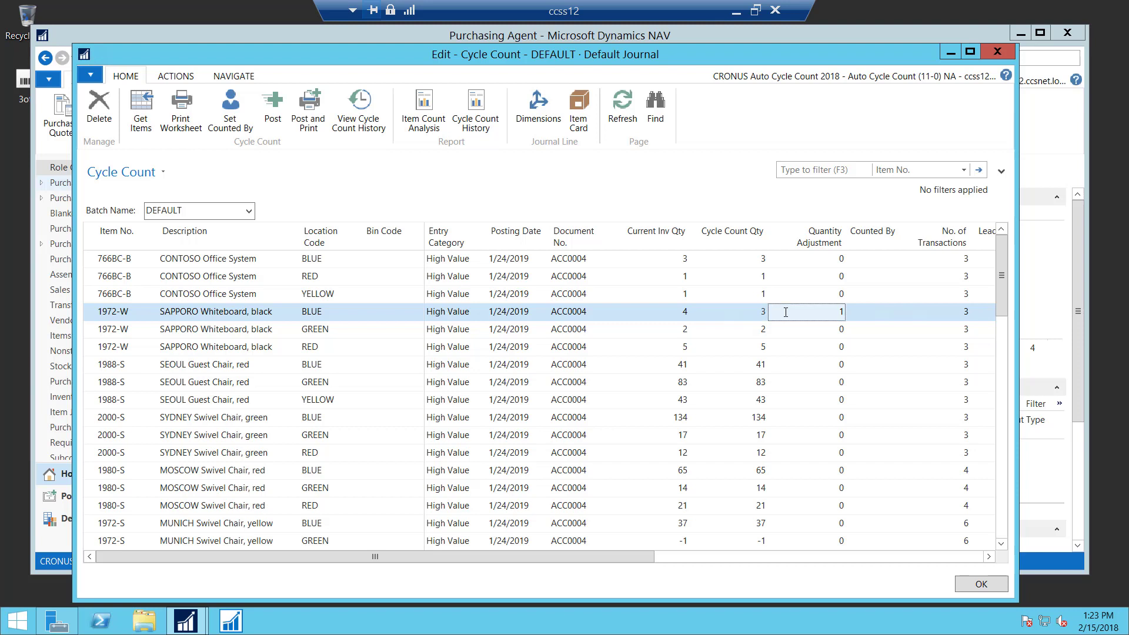
pyautogui.click(754, 348)
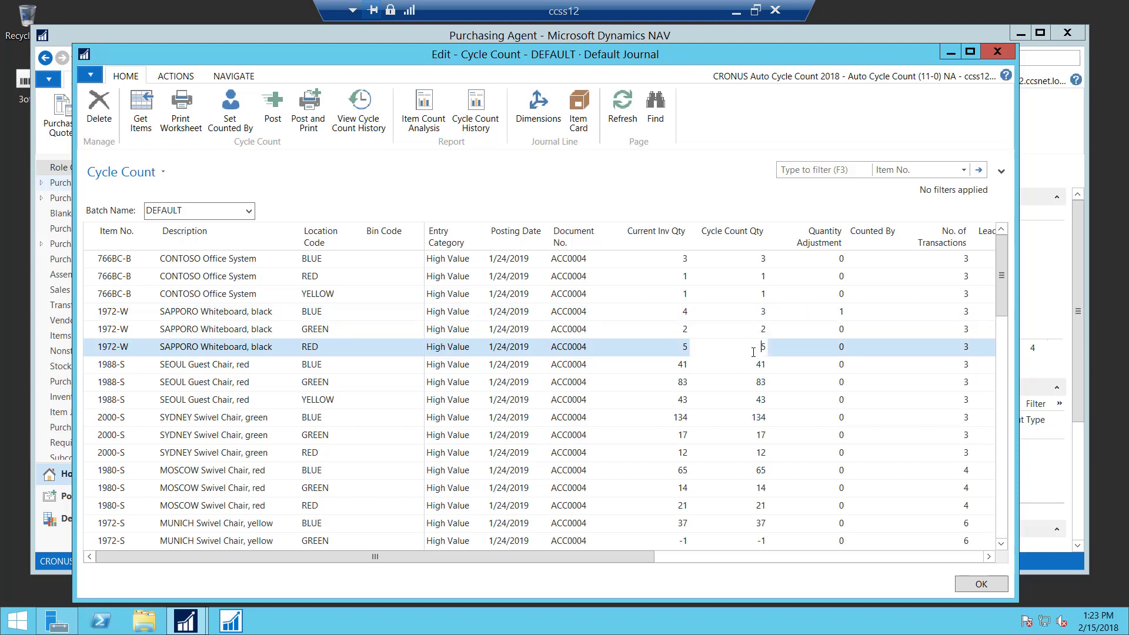
pyautogui.click(757, 384)
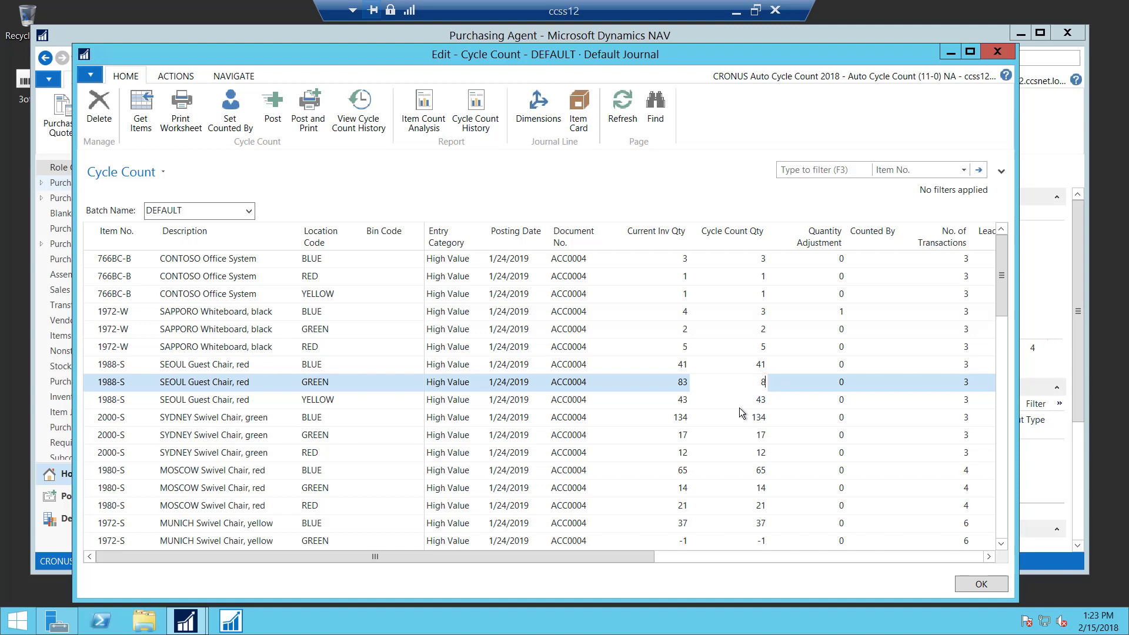
pyautogui.press('Down')
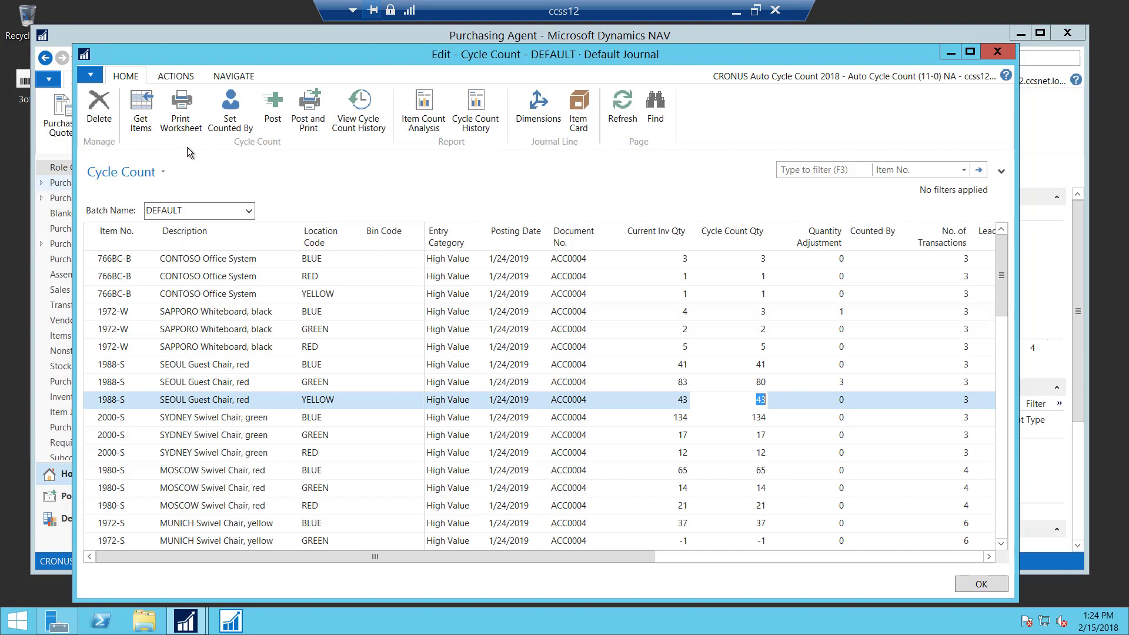
# Step: Post the DEFAULT Cycle Count journal, confirming and dismissing the success message
pyautogui.click(272, 108)
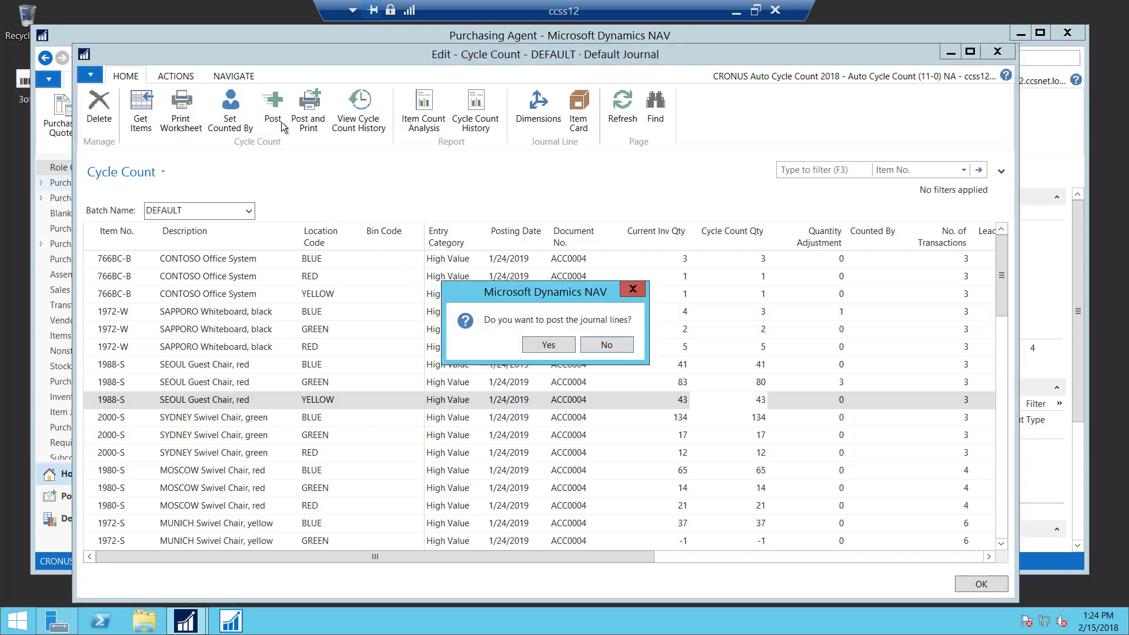
pyautogui.click(549, 346)
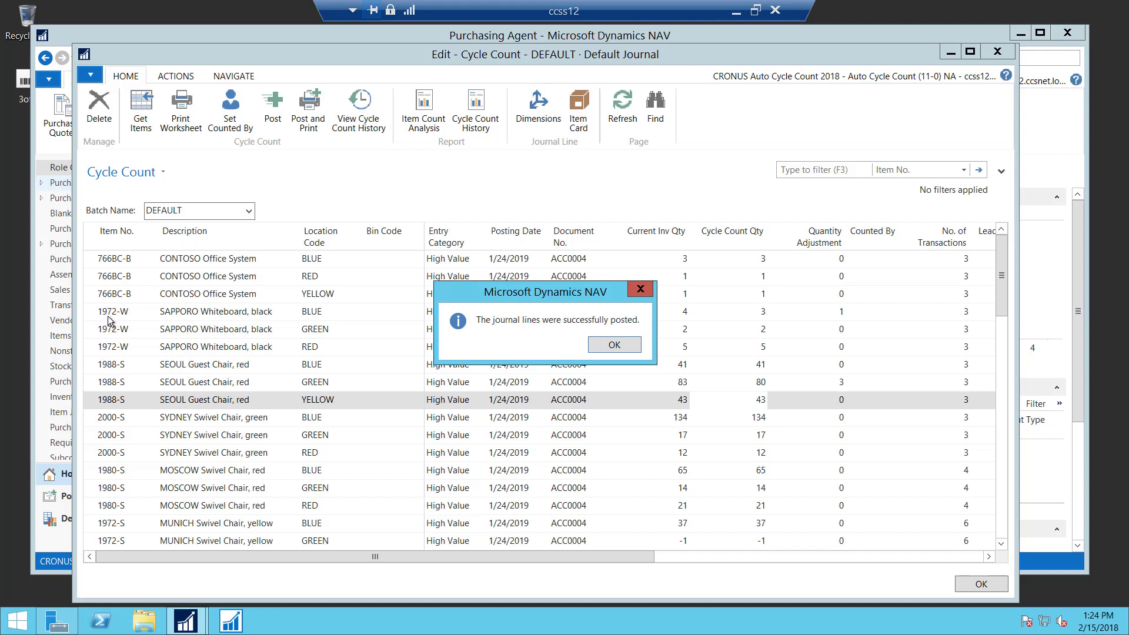
pyautogui.click(608, 344)
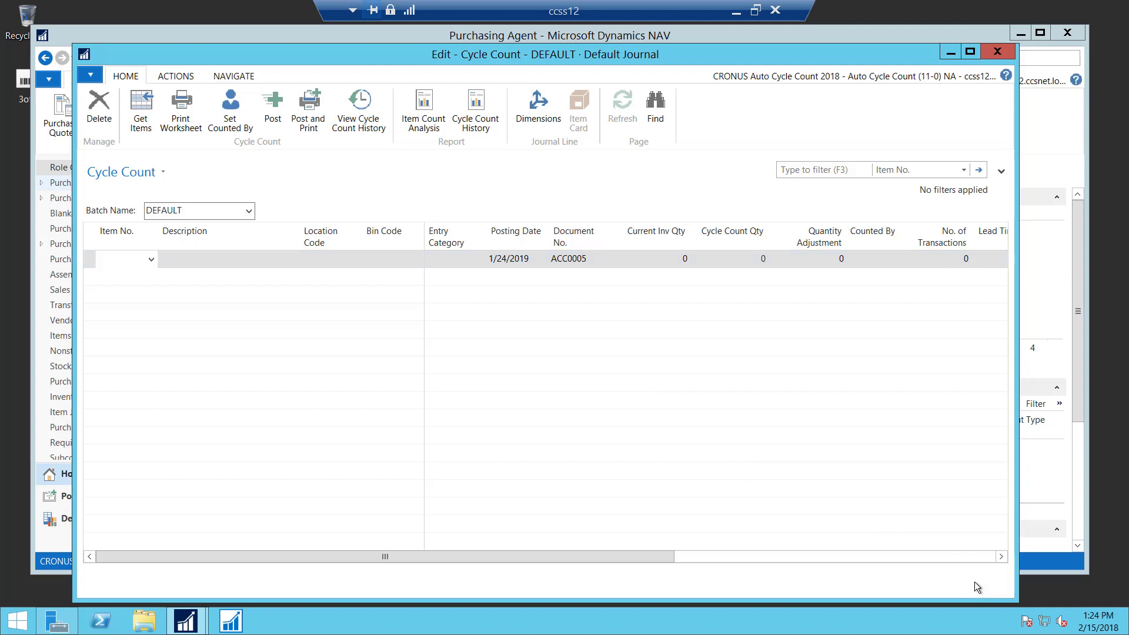
# Step: Close the journal and filter the Items list to item 1972-W
pyautogui.click(976, 585)
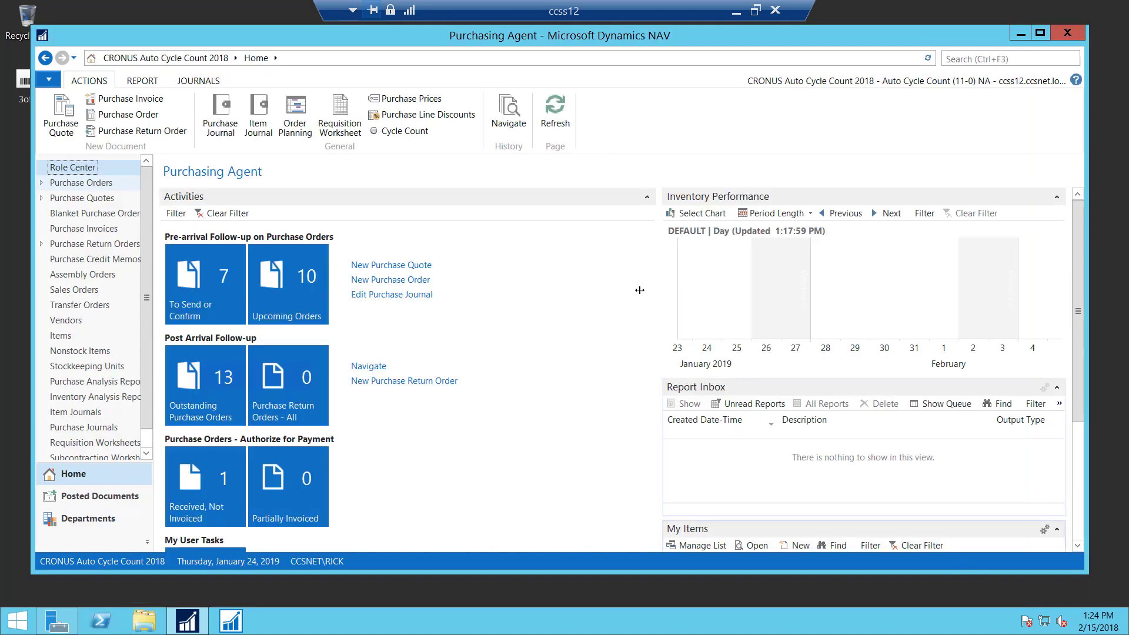
pyautogui.click(67, 328)
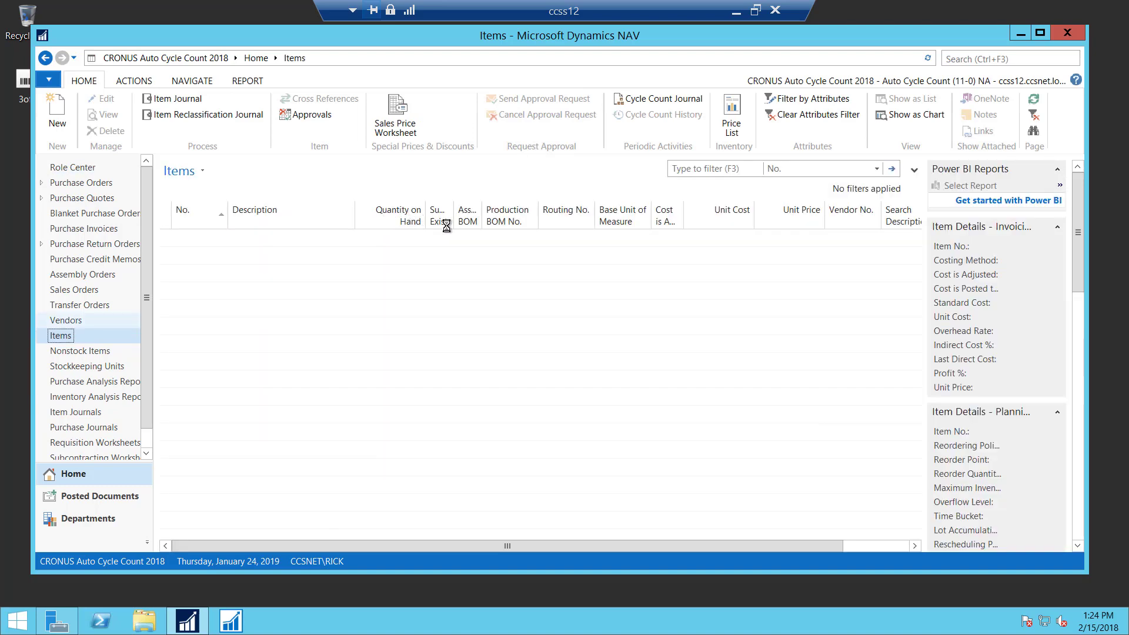
pyautogui.click(722, 168)
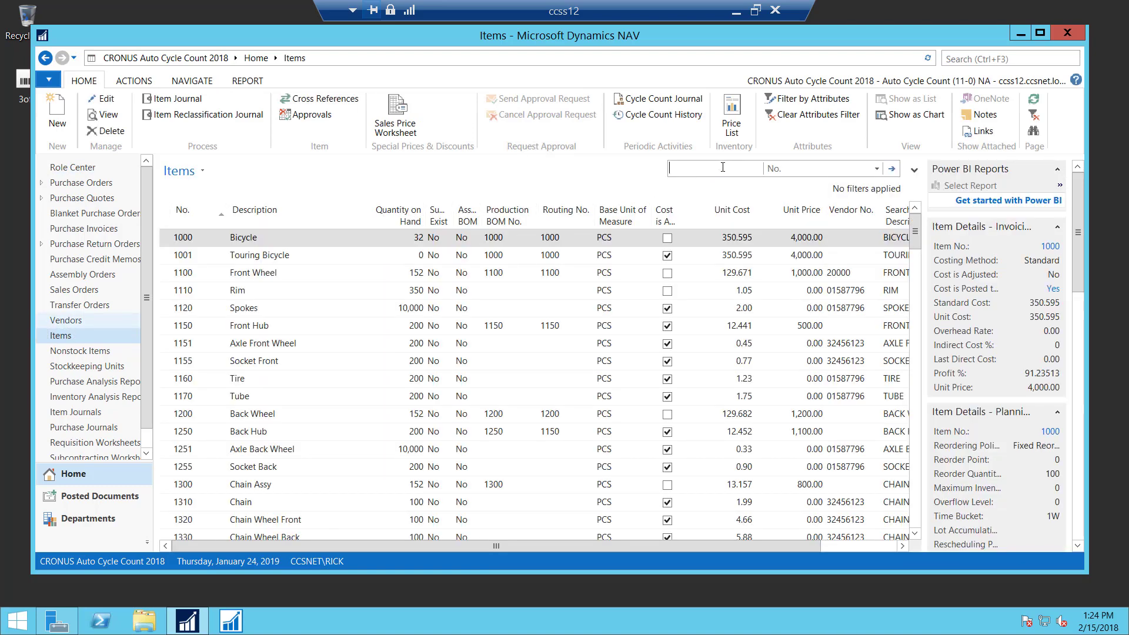
pyautogui.write('1972-W')
pyautogui.press('Return')
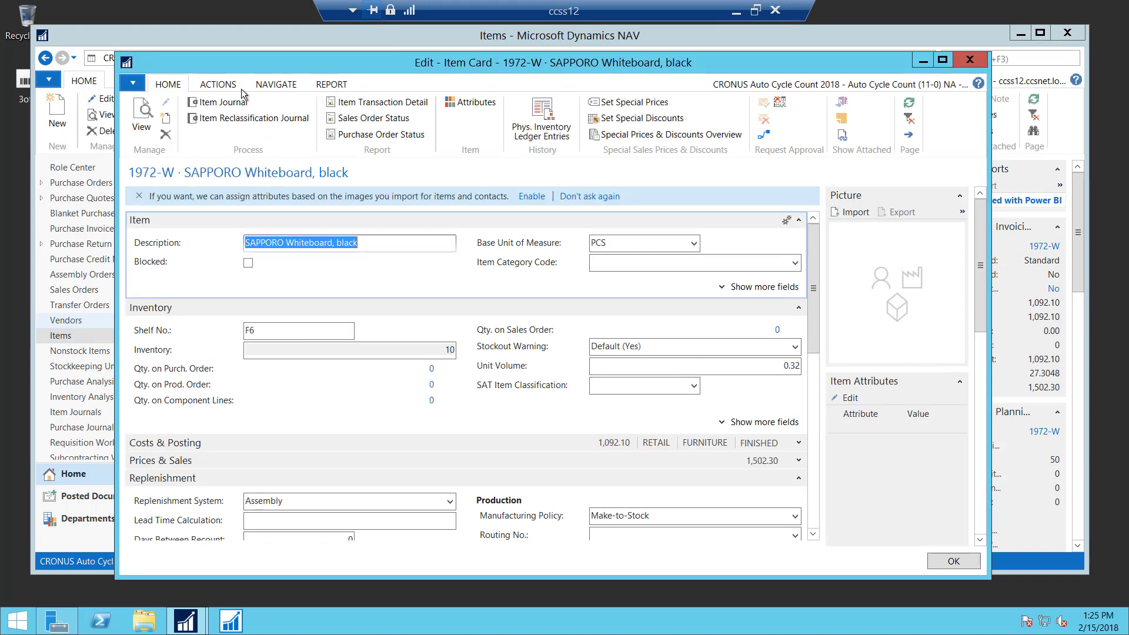
# Step: Open item 1972-W's ledger entries, showing the ACC0004 negative adjustment of -1 at BLUE
pyautogui.click(217, 86)
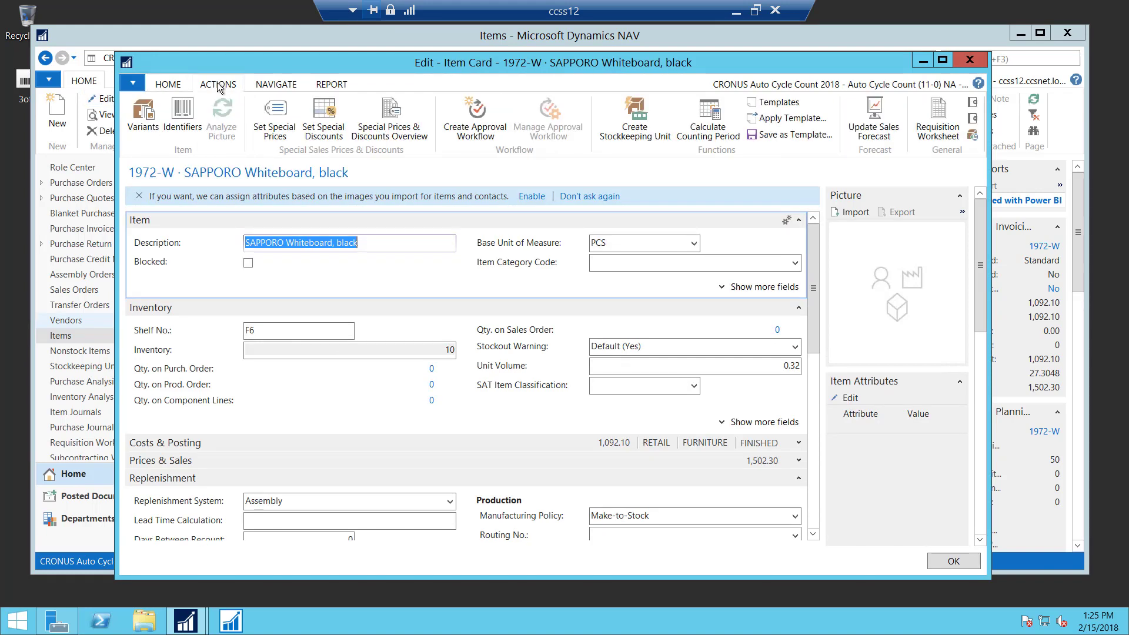
pyautogui.click(270, 87)
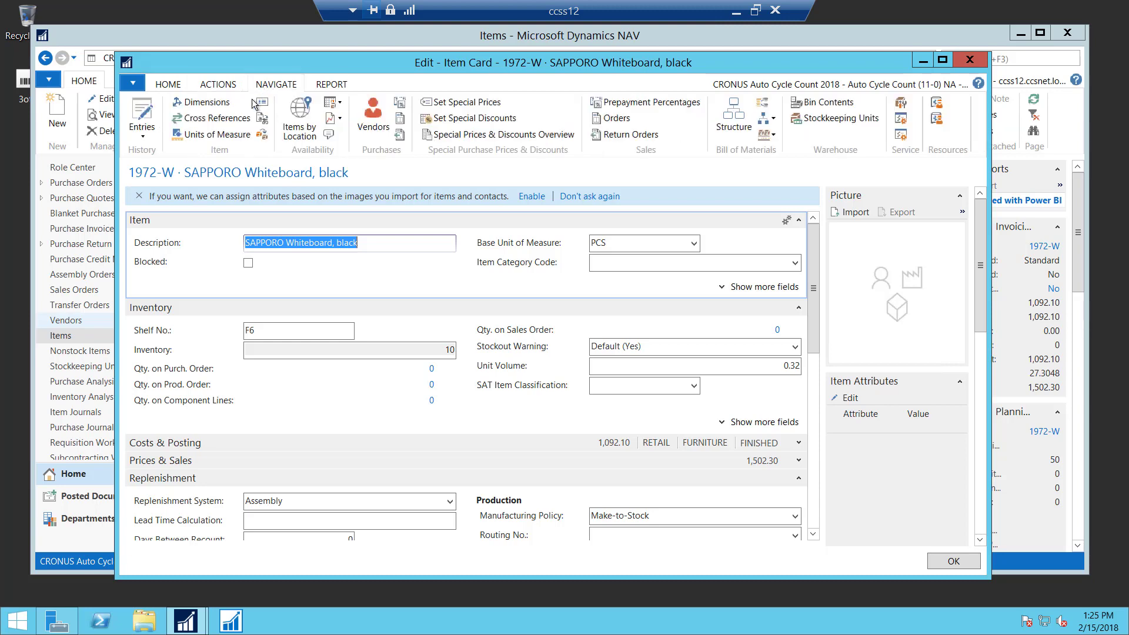
pyautogui.click(143, 112)
pyautogui.click(171, 151)
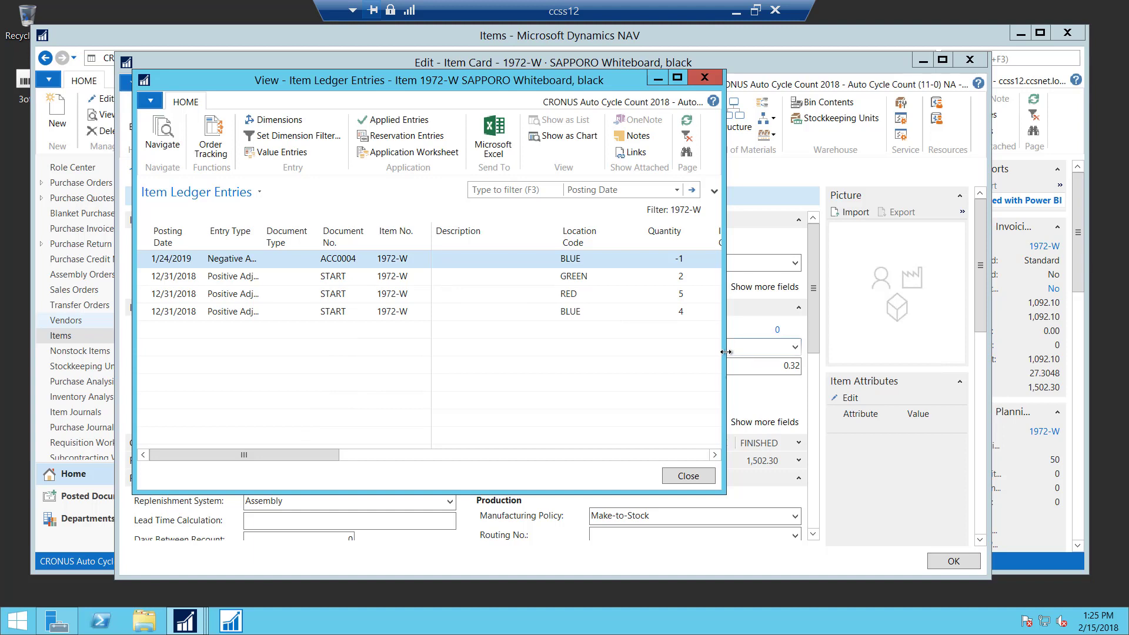
# Step: Widen the Item Ledger Entries window and scroll to show the Quantity and Cost Amount columns
pyautogui.moveTo(724, 347); pyautogui.dragTo(942, 339)
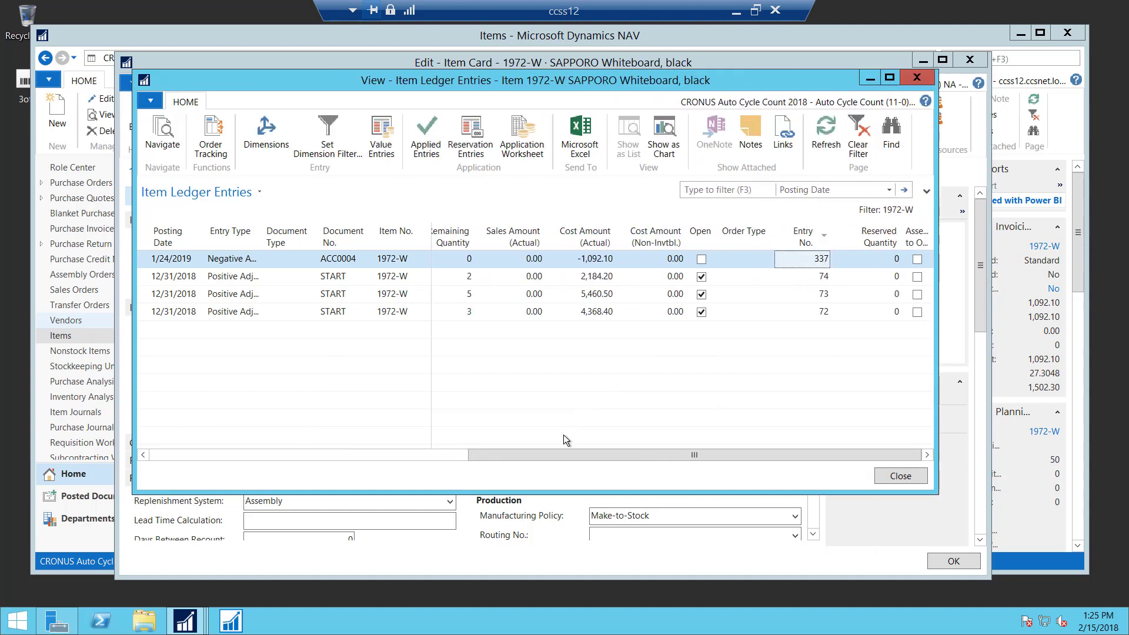
pyautogui.moveTo(553, 452); pyautogui.dragTo(269, 446)
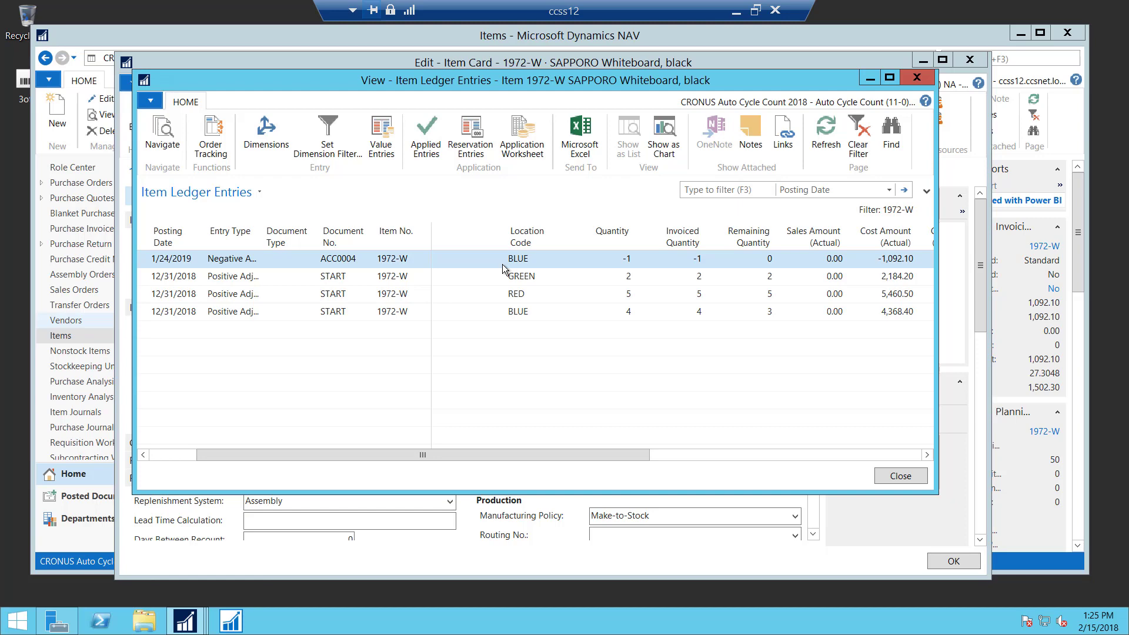
# Step: Close the ledger and 1972-W item card, then reopen the DEFAULT Cycle Count journal's empty ACC0005 line
pyautogui.click(895, 474)
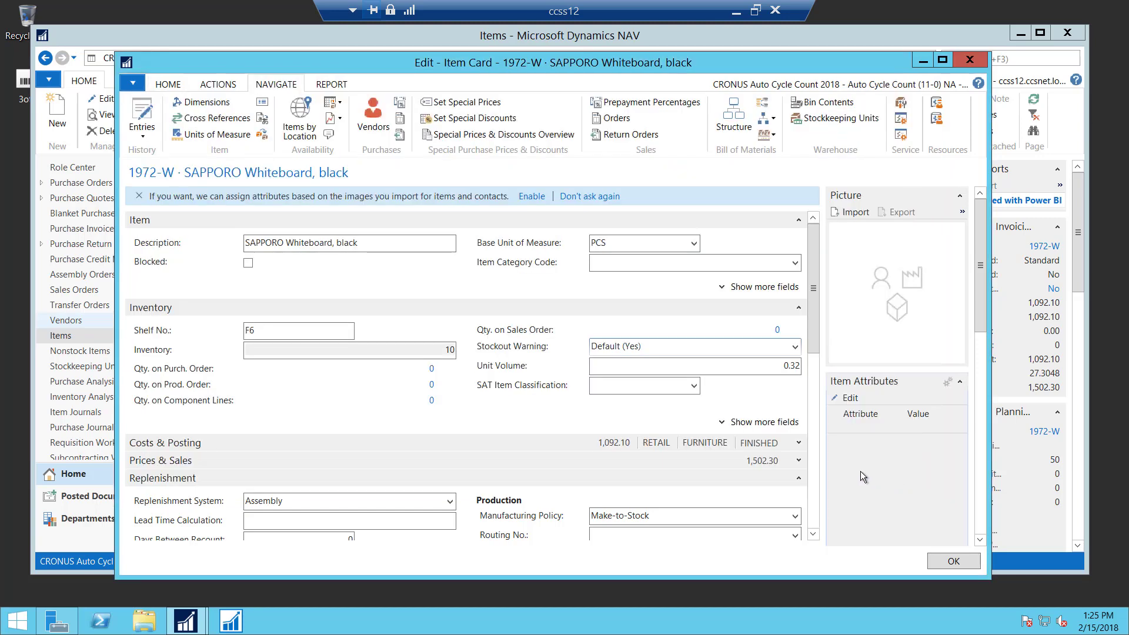
pyautogui.click(946, 564)
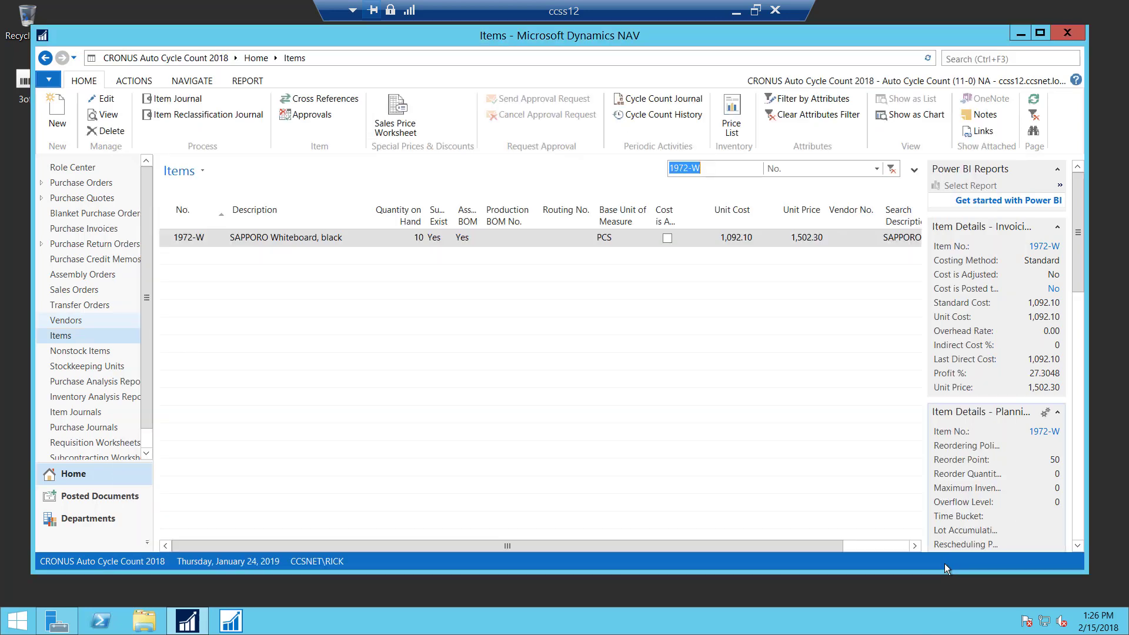
pyautogui.click(72, 168)
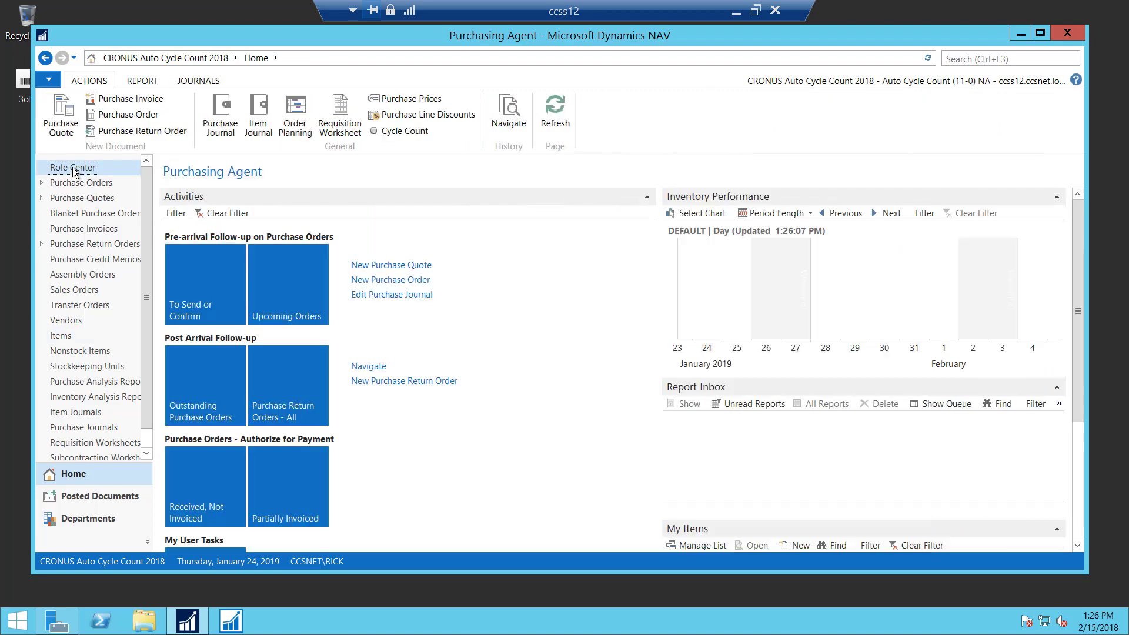
pyautogui.click(405, 131)
pyautogui.click(381, 262)
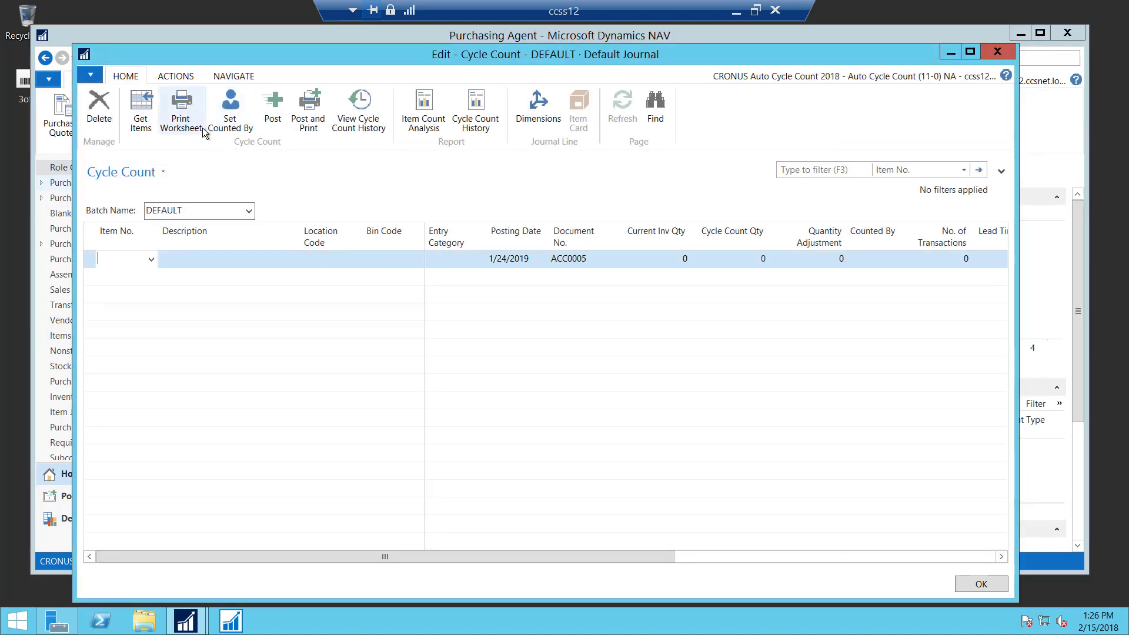